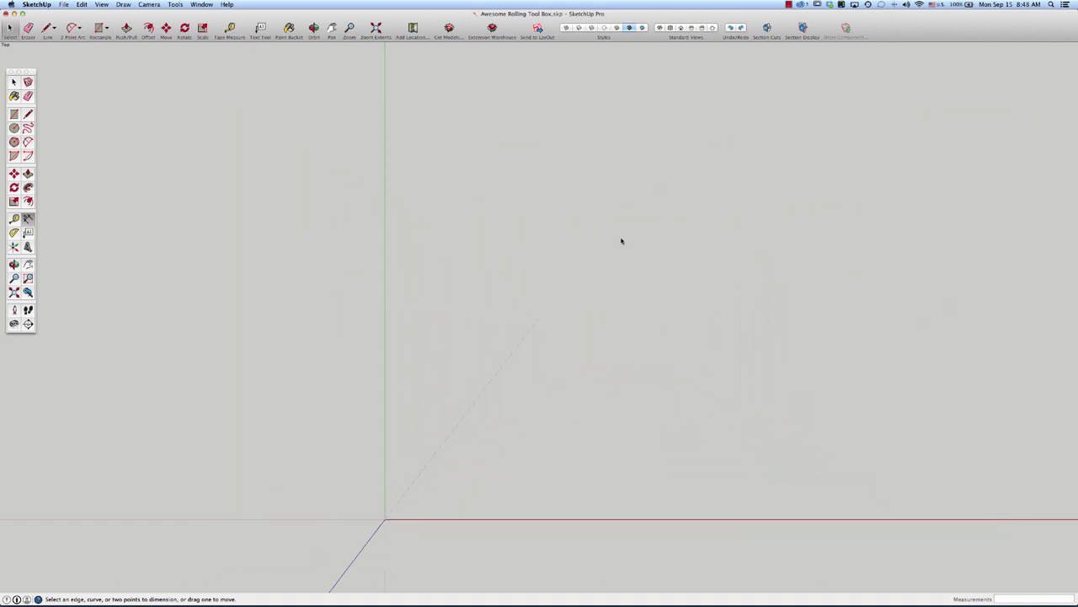
# - Draw a tall 61 1/4" by 199 7/8" rectangle as the trailer floor outline
pyautogui.press('r')
pyautogui.click(501, 468)
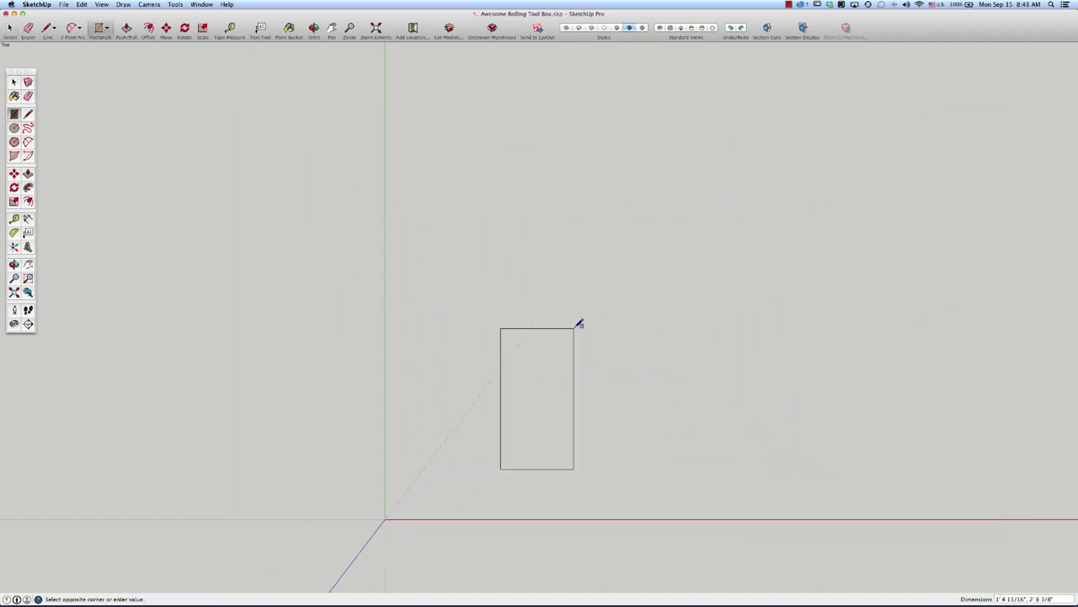
pyautogui.click(665, 59)
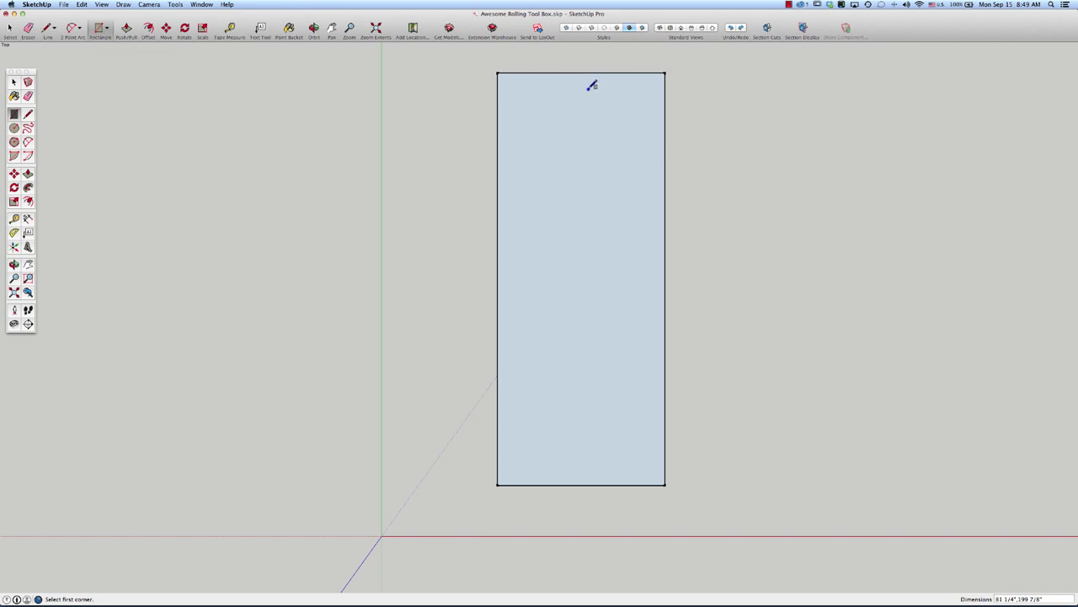
# - Add a vertical guide down the rectangle's middle and a horizontal guide near the top
pyautogui.press('t')
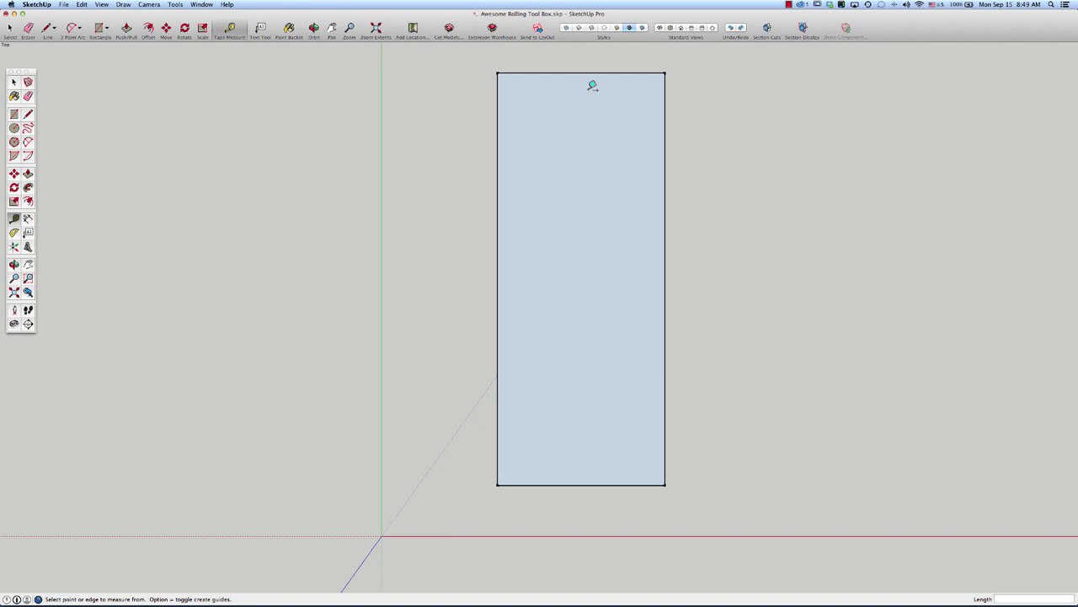
pyautogui.click(499, 164)
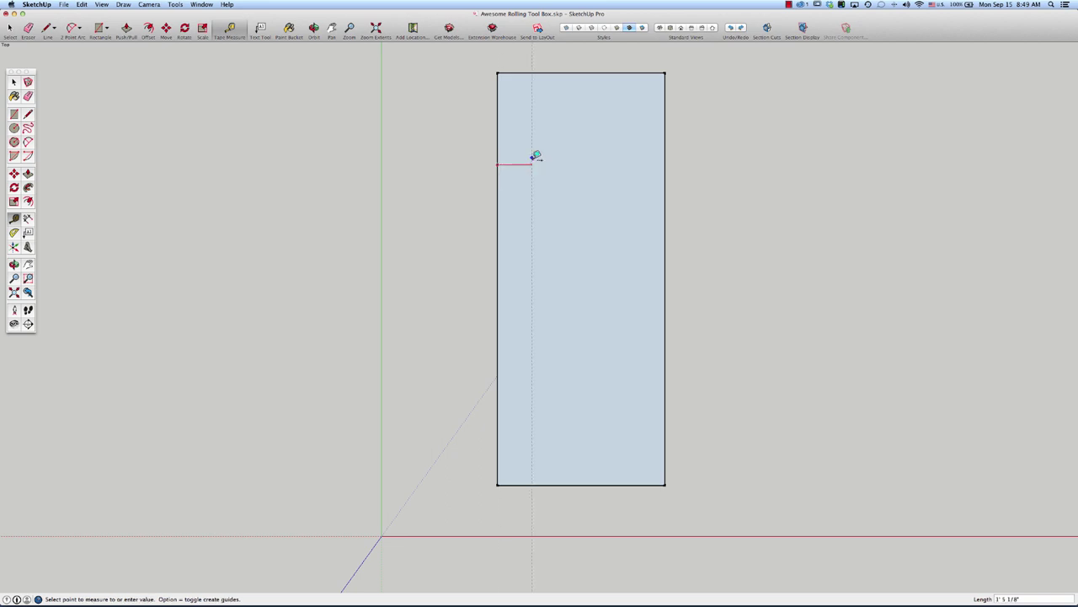
pyautogui.click(586, 67)
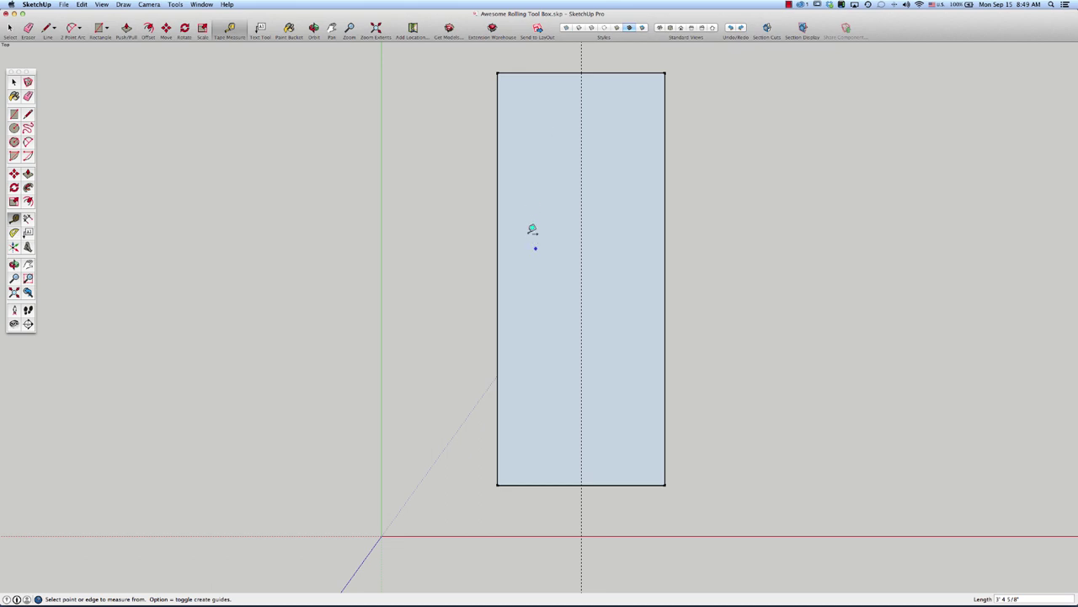
pyautogui.click(559, 484)
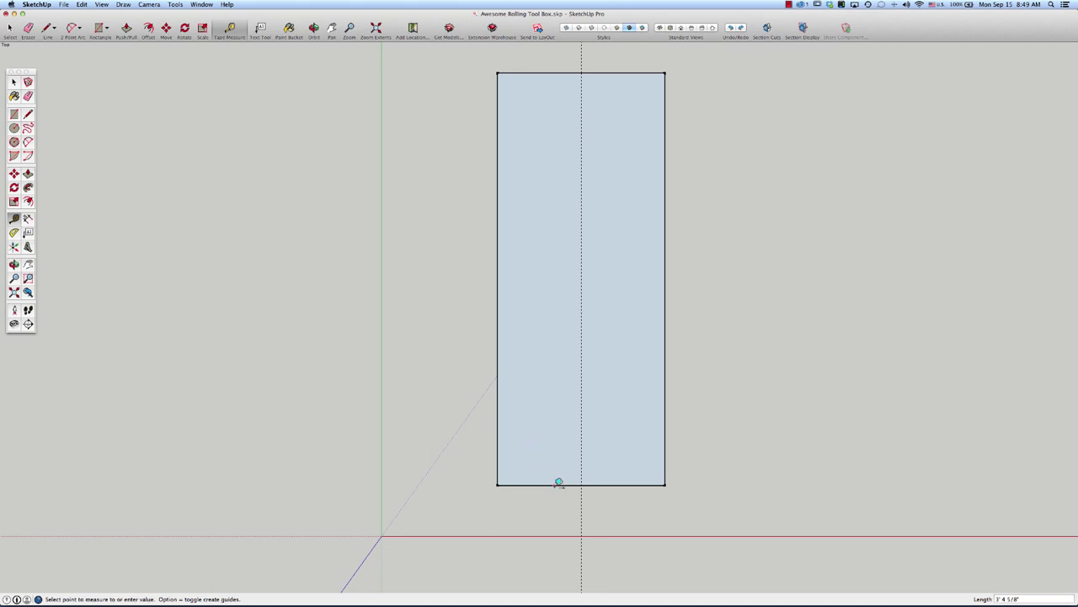
pyautogui.click(538, 250)
pyautogui.press('Return')
# - Add two guides beside the centre guide at typed offsets of 2 and 4.25"
pyautogui.click(584, 88)
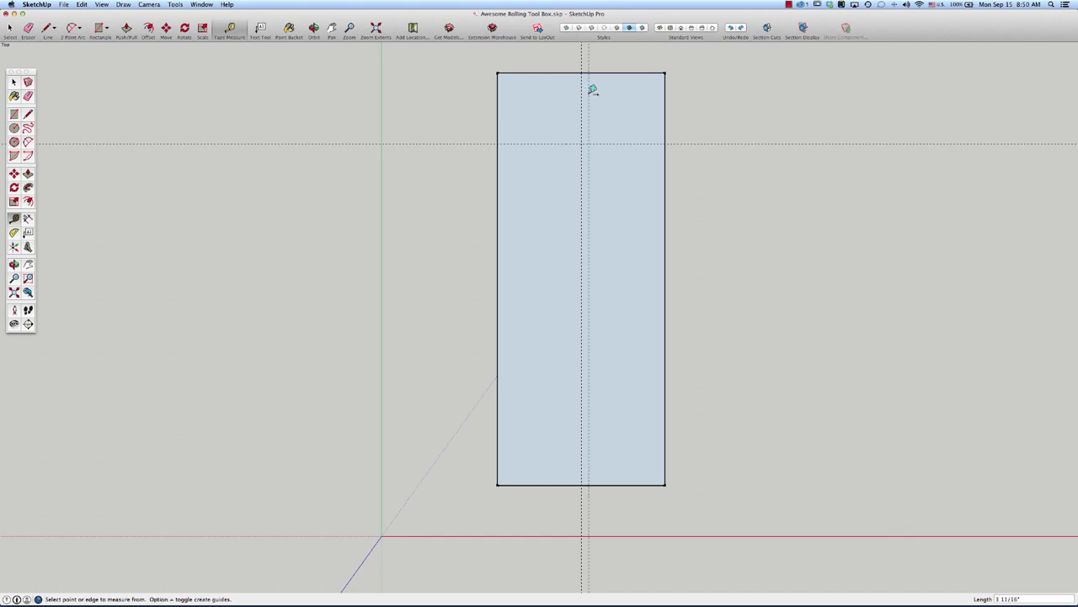
pyautogui.write('2 1/8')
pyautogui.press('Return')
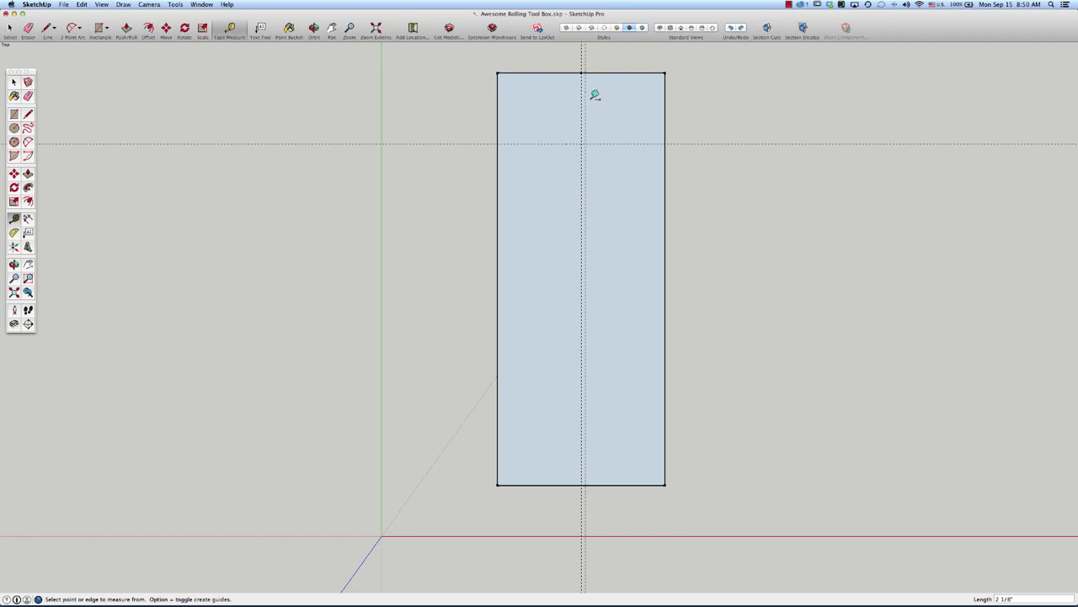
pyautogui.click(590, 100)
pyautogui.click(577, 101)
pyautogui.write('4.25')
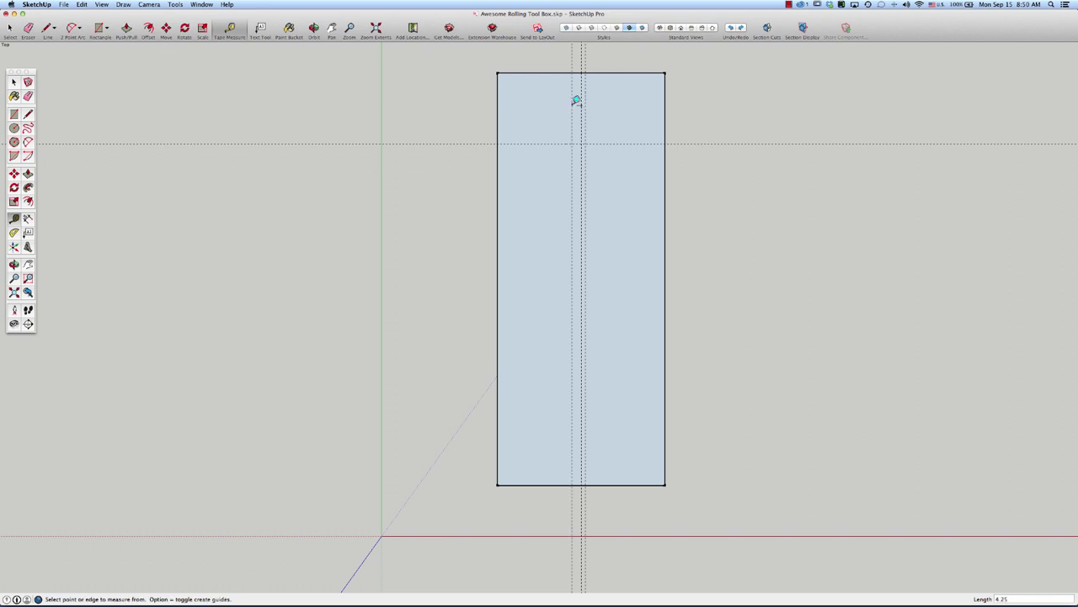
pyautogui.press('Return')
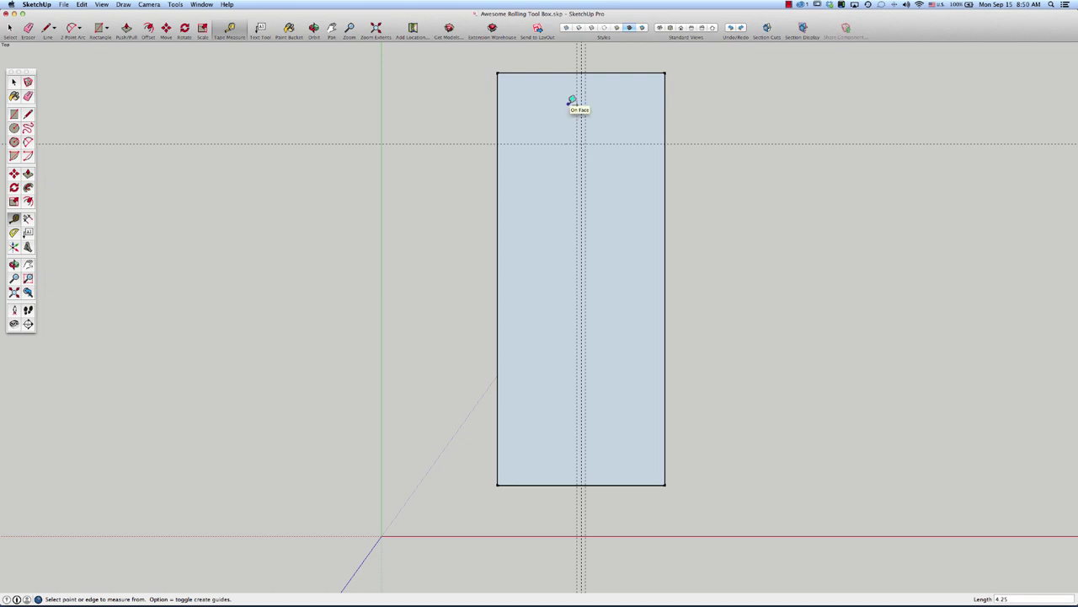
# - Draw two diagonal lines from the side guide intersections up to the narrow tip beside centre
pyautogui.press('l')
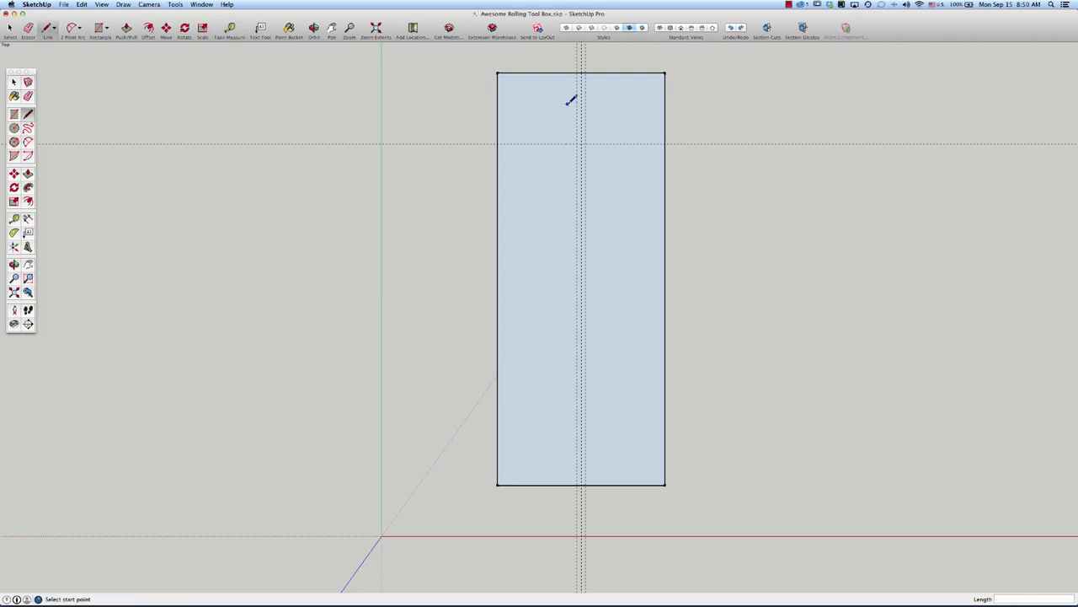
pyautogui.click(498, 144)
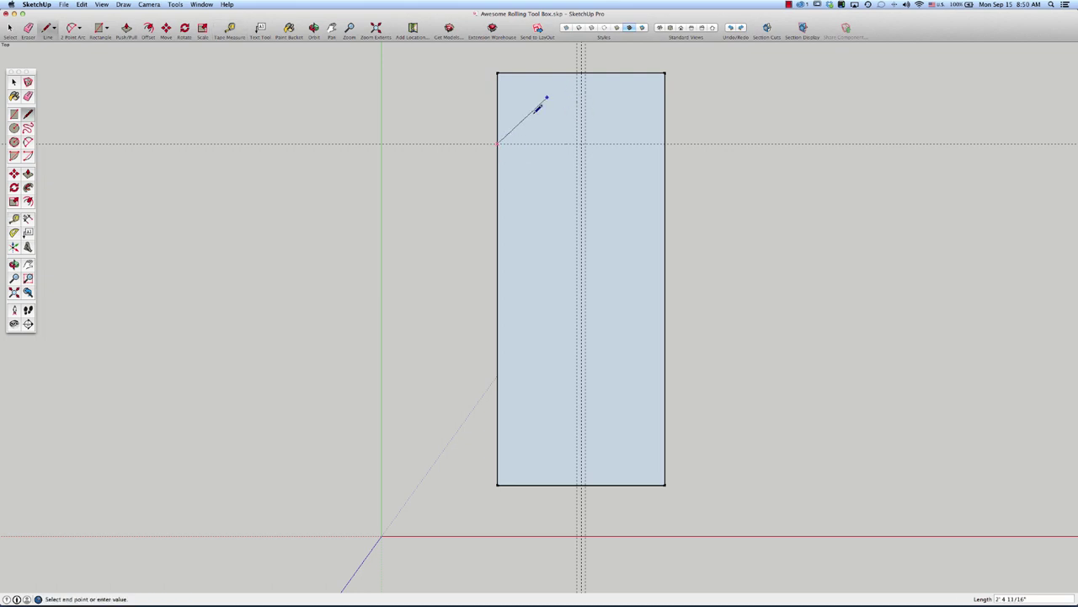
pyautogui.click(578, 73)
pyautogui.click(665, 144)
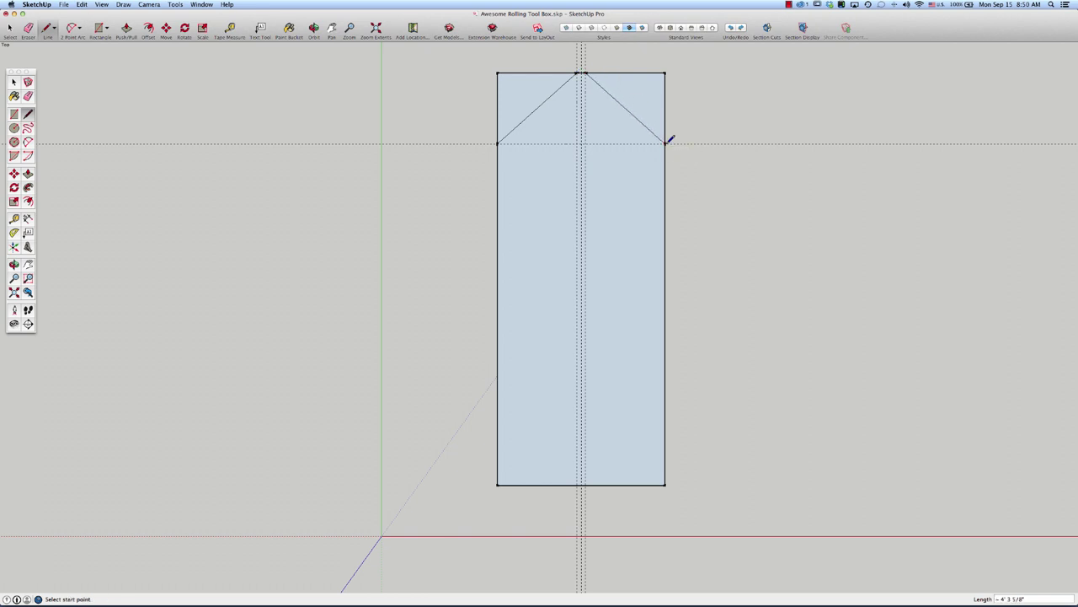
# - Delete the top-right and top-left corner triangles to leave a tapered nose
pyautogui.press('space')
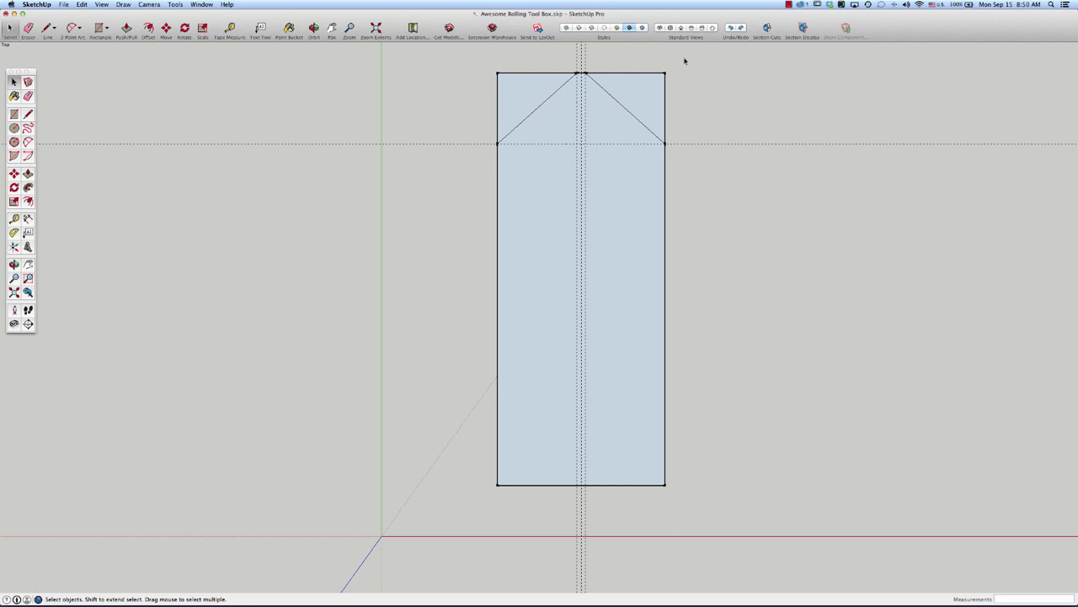
pyautogui.click(652, 89)
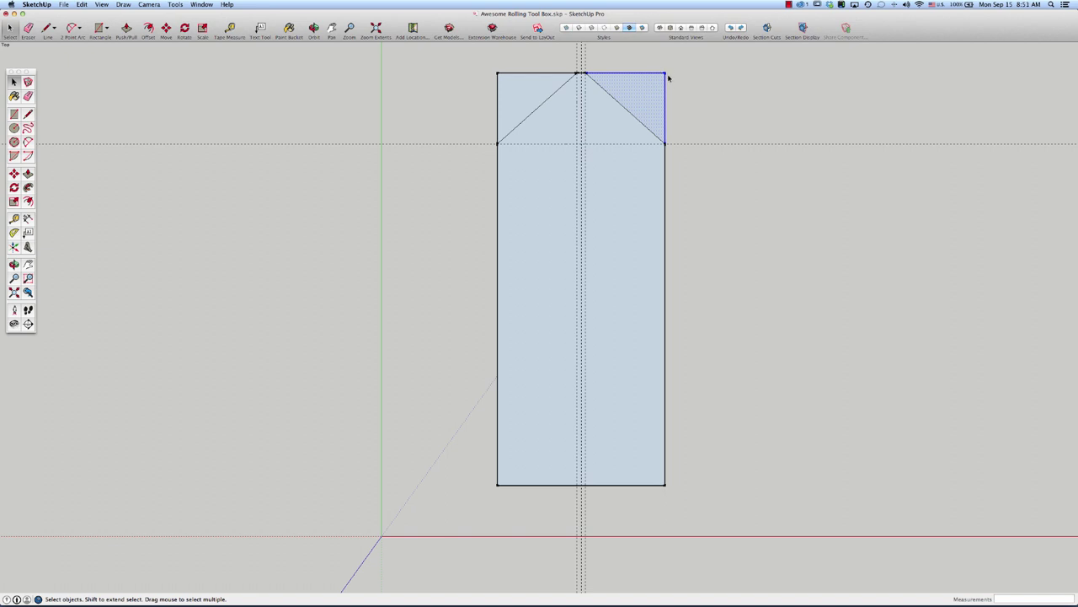
pyautogui.press('Delete')
pyautogui.moveTo(473, 61); pyautogui.dragTo(512, 96)
pyautogui.moveTo(483, 61); pyautogui.dragTo(510, 96)
pyautogui.moveTo(469, 54); pyautogui.dragTo(726, 498)
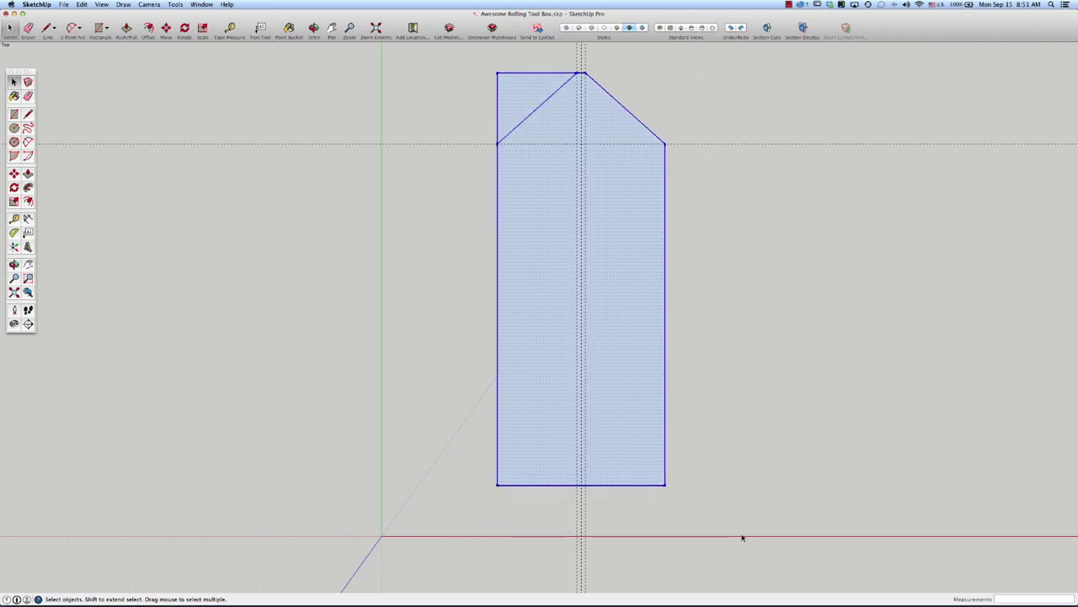
pyautogui.click(521, 56)
pyautogui.moveTo(516, 65); pyautogui.dragTo(485, 93)
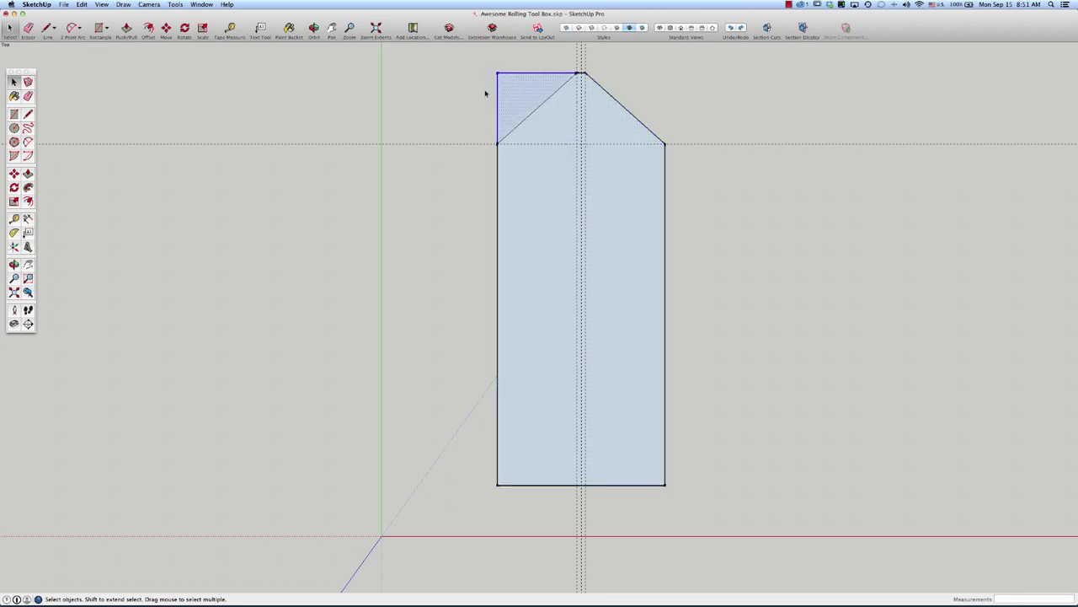
pyautogui.press('Delete')
pyautogui.scroll(-1, 627, 307)
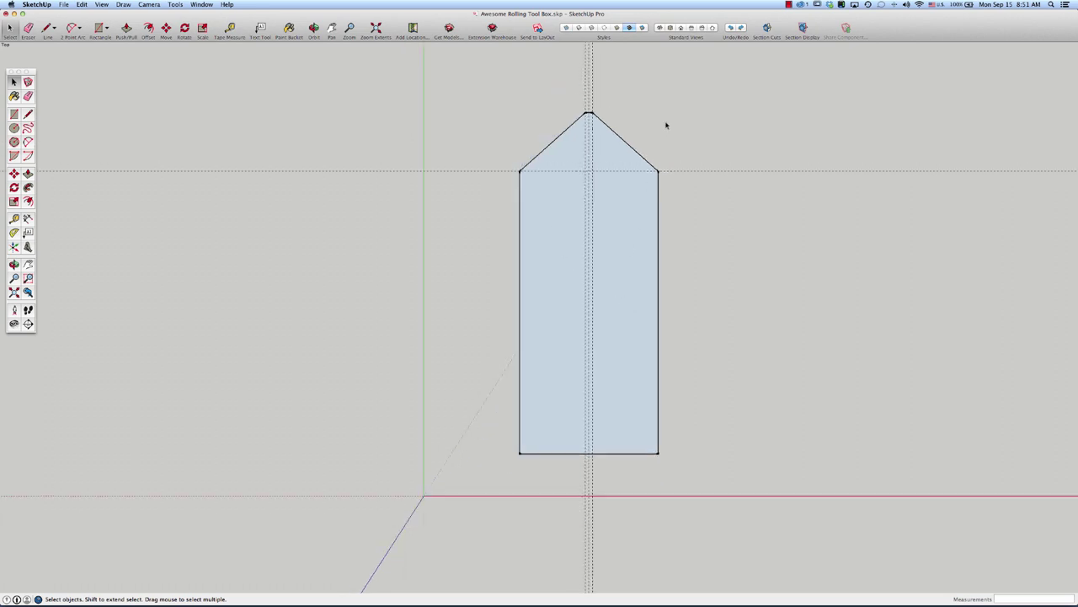
pyautogui.scroll(1, 648, 98)
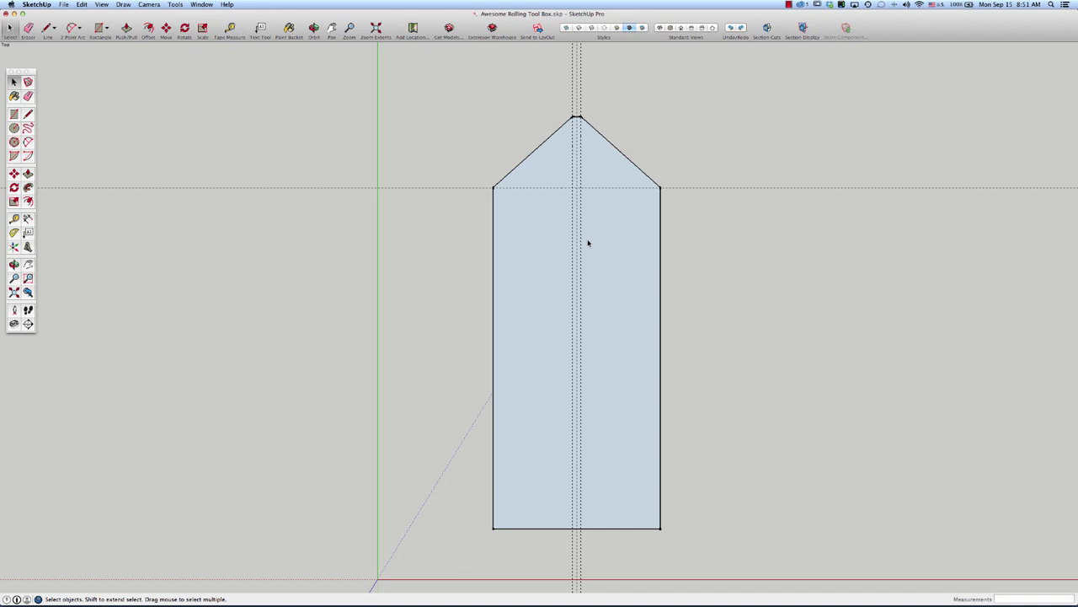
# - Delete all guides with Edit > Delete Guides, check the shape in perspective, and return to Top view
pyautogui.click(79, 5)
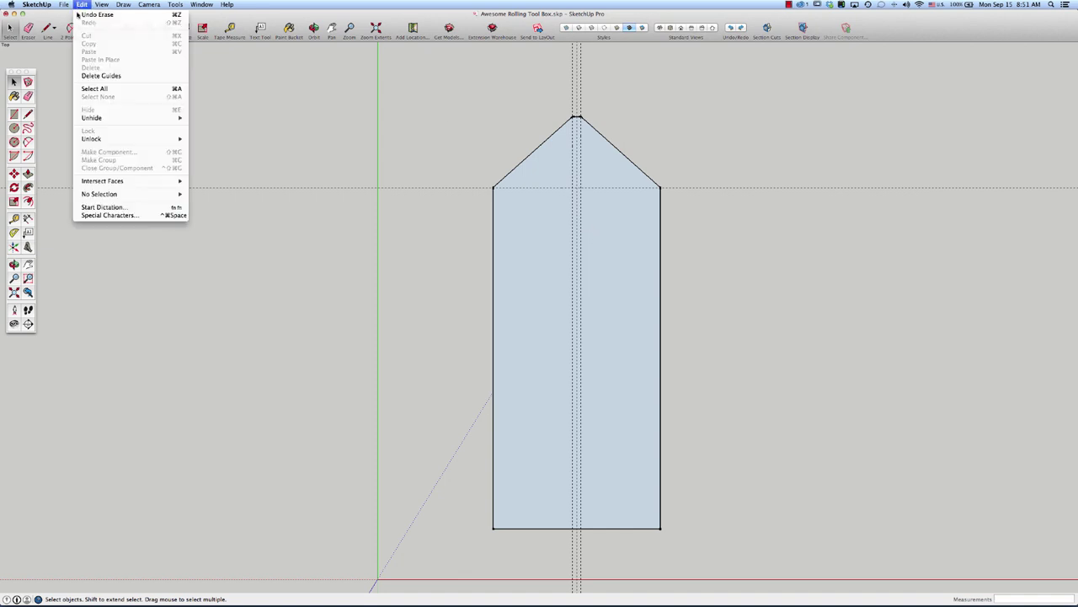
pyautogui.click(101, 77)
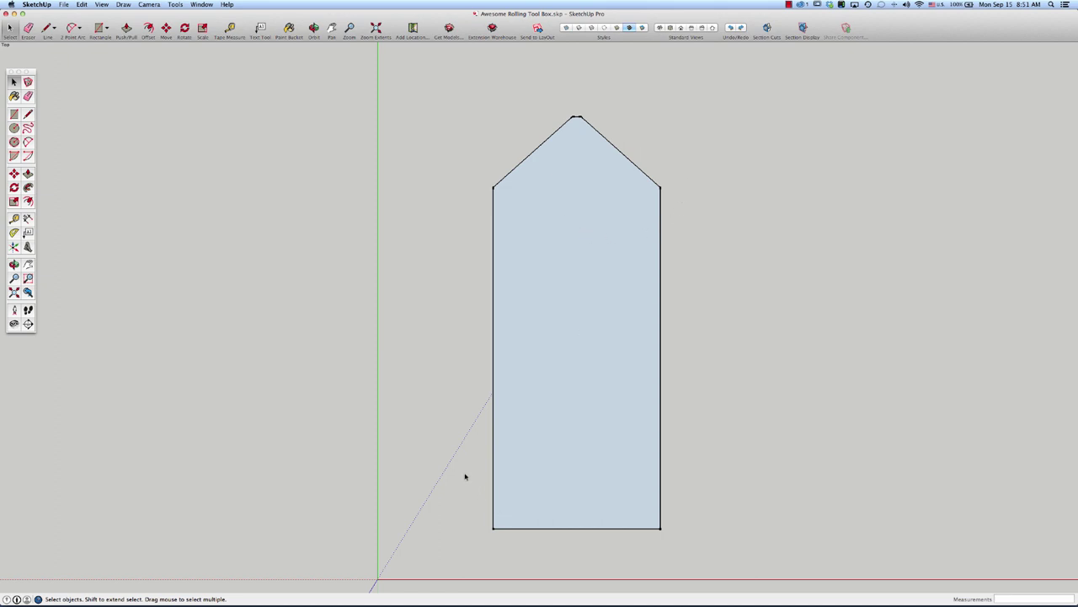
pyautogui.moveTo(621, 392); pyautogui.dragTo(520, 324, button='middle')
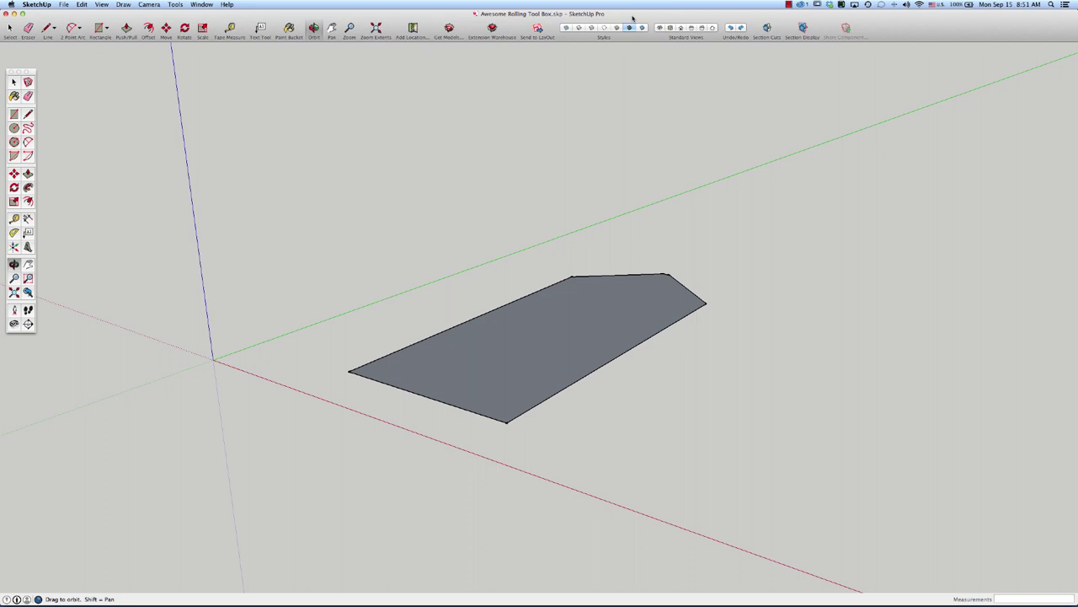
pyautogui.click(670, 28)
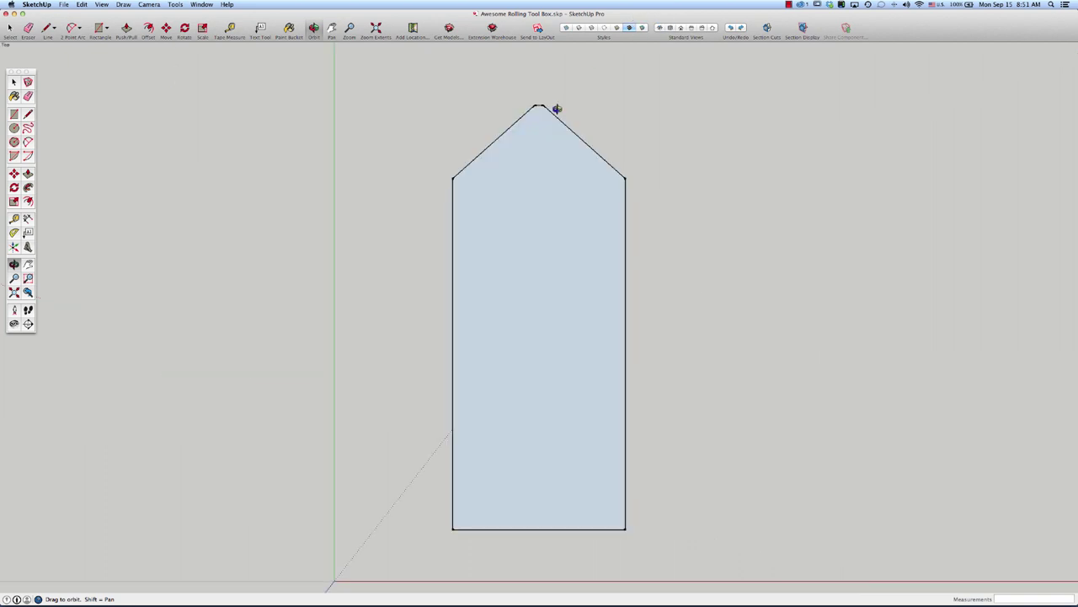
# - Place a centre guide through the tapered shape and a parallel guide 4 to its right, then select its outline edges
pyautogui.press('t')
pyautogui.click(453, 318)
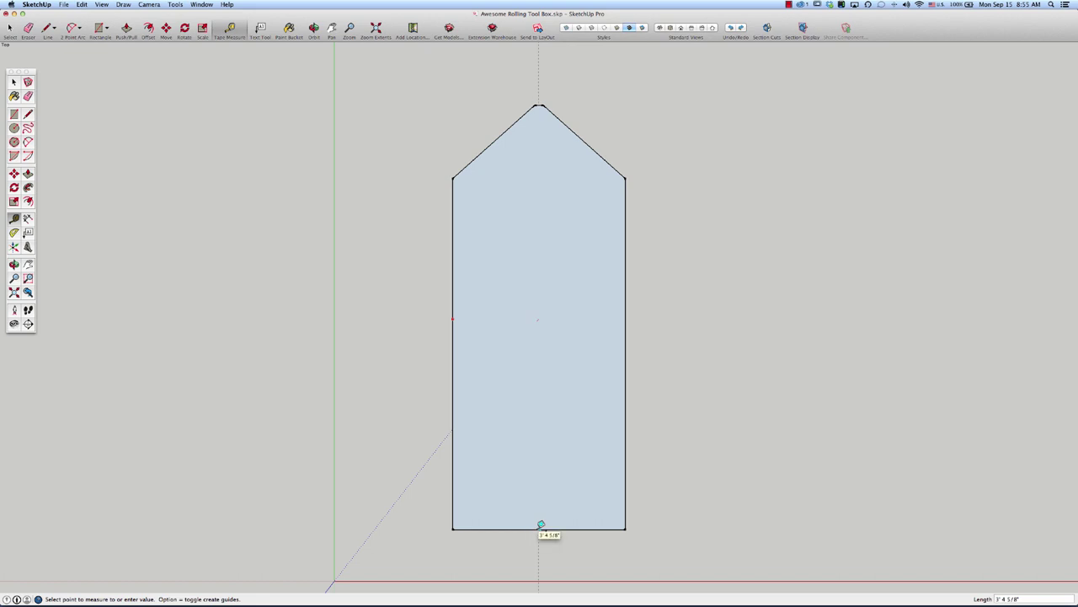
pyautogui.click(545, 524)
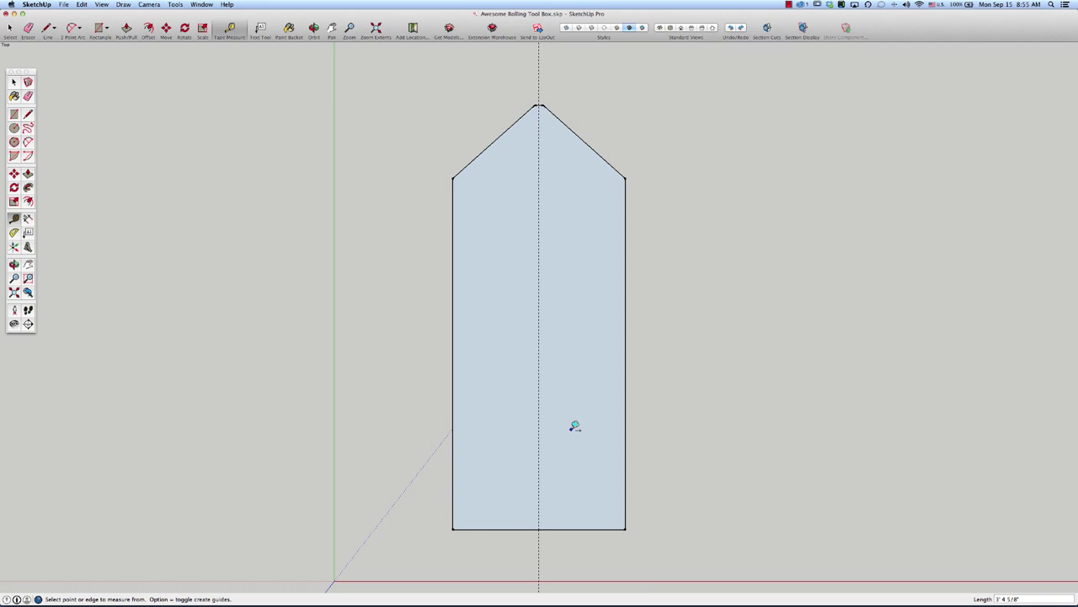
pyautogui.click(539, 447)
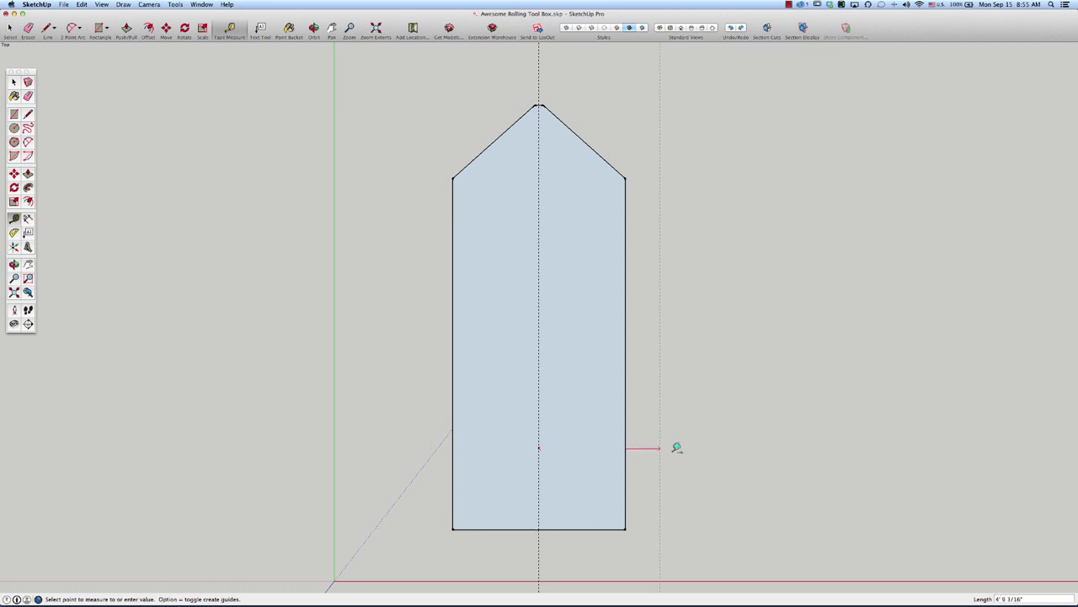
pyautogui.click(677, 447)
pyautogui.write('42 3/8')
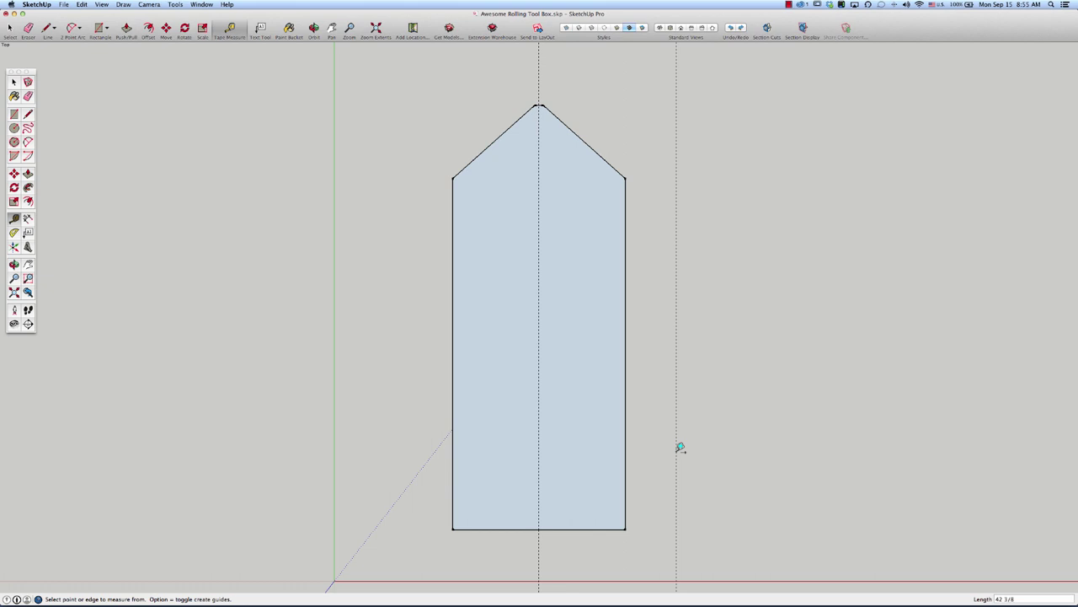
pyautogui.press('Return')
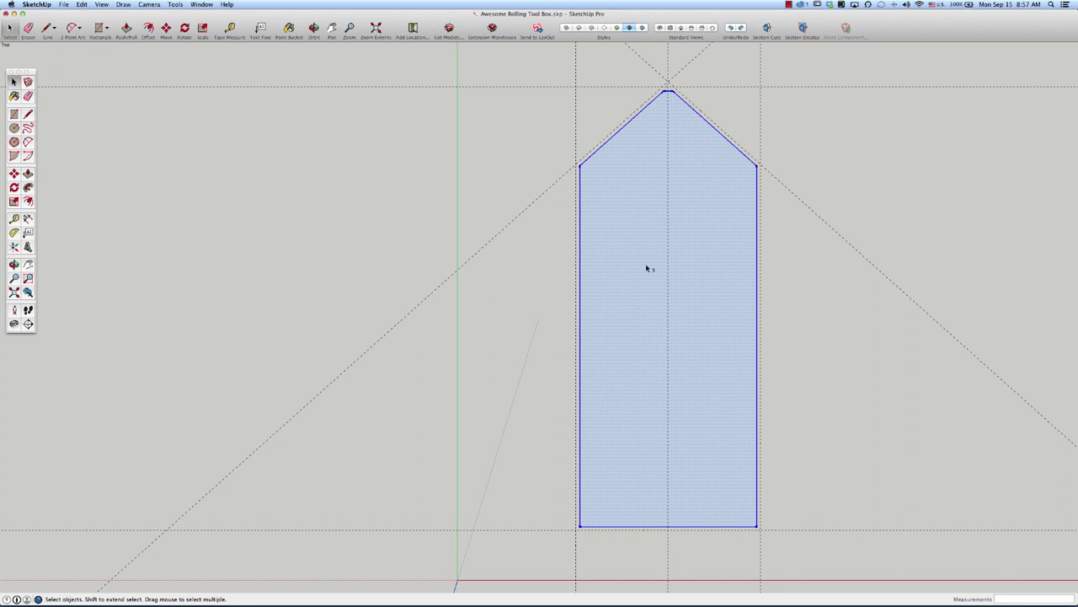
pyautogui.keyDown('shift'); pyautogui.click(646, 264); pyautogui.keyUp('shift')
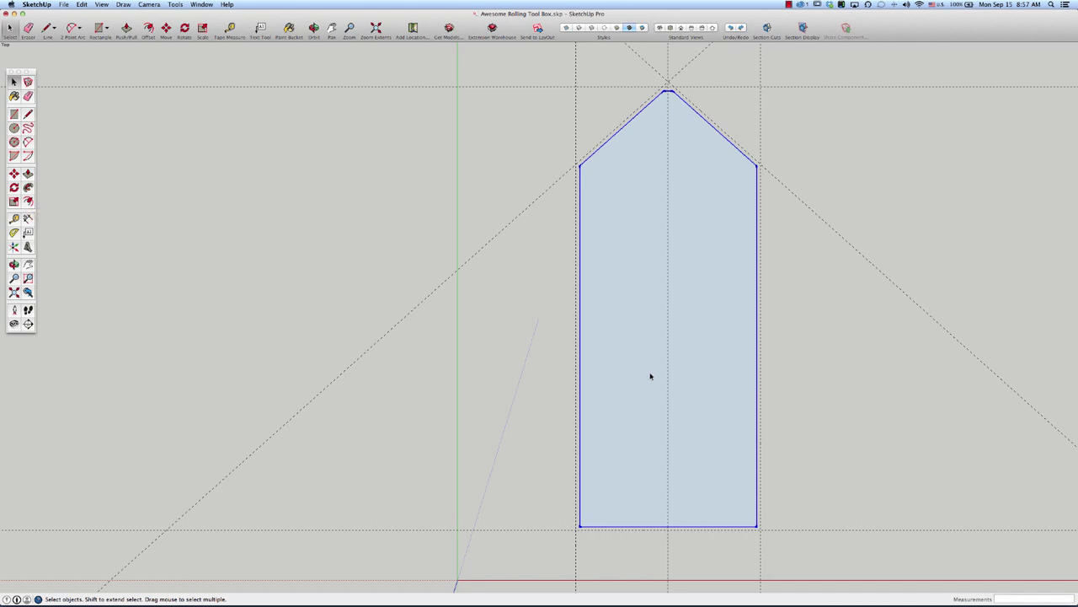
# - Offset the floor face's edge outward by 1 1/4" to create a double-line outline
pyautogui.press('f')
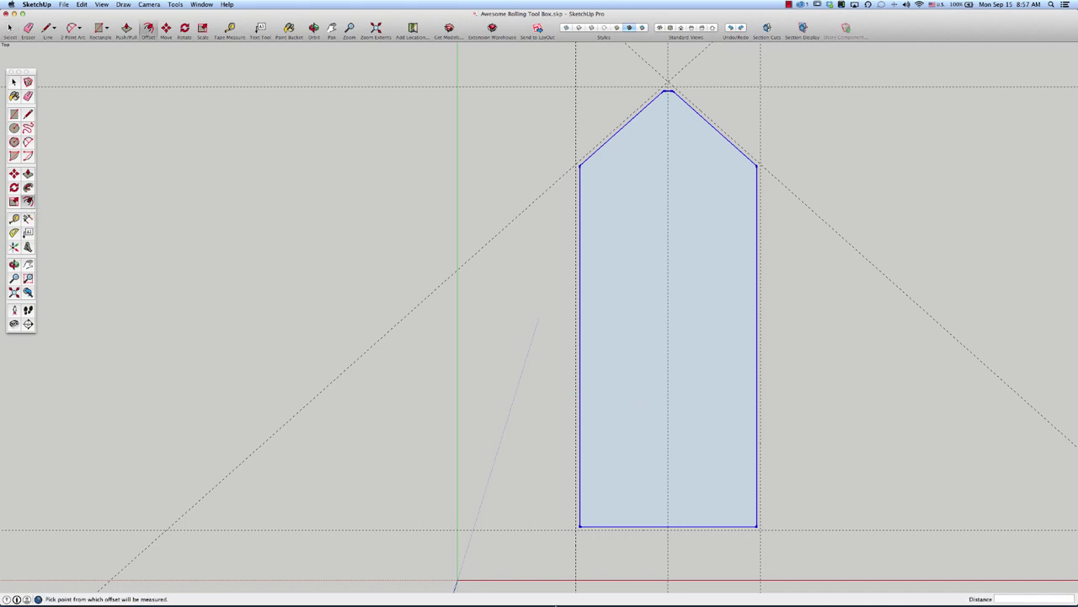
pyautogui.click(580, 529)
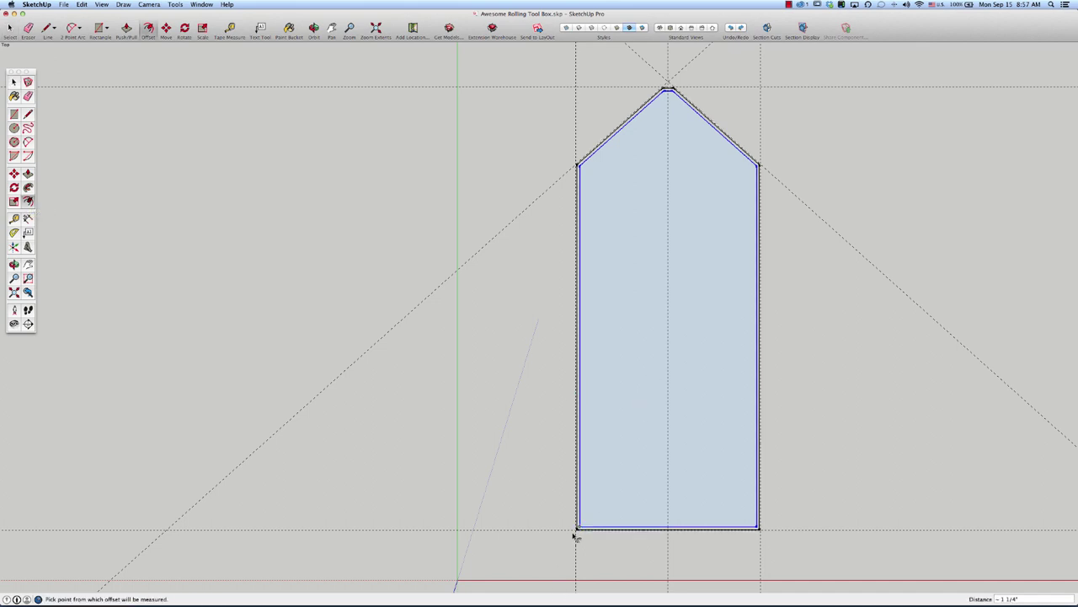
pyautogui.scroll(5, 578, 536)
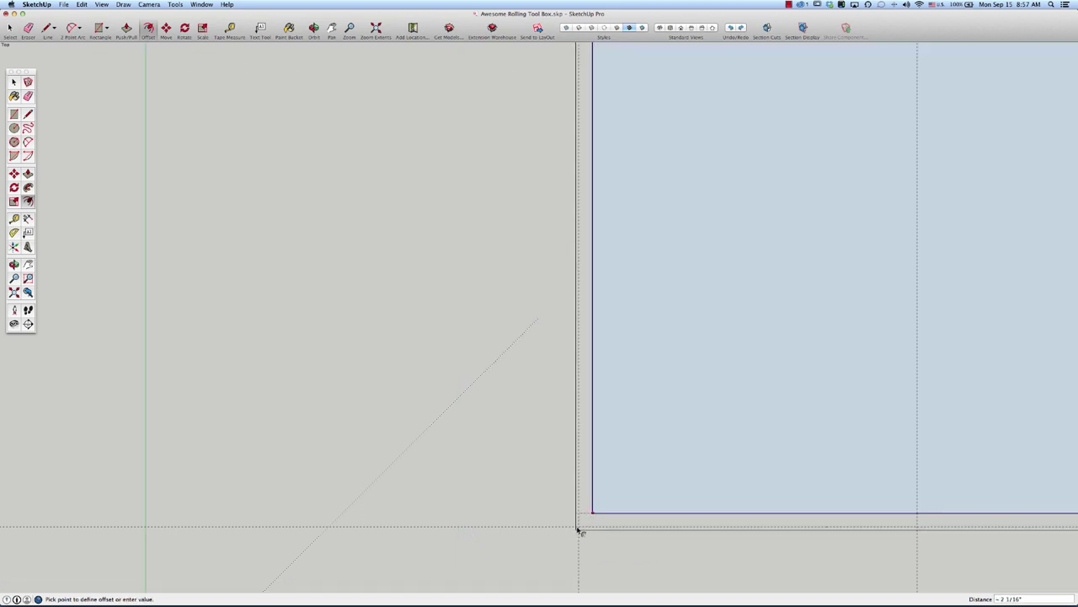
pyautogui.click(579, 529)
pyautogui.scroll(-5, 580, 531)
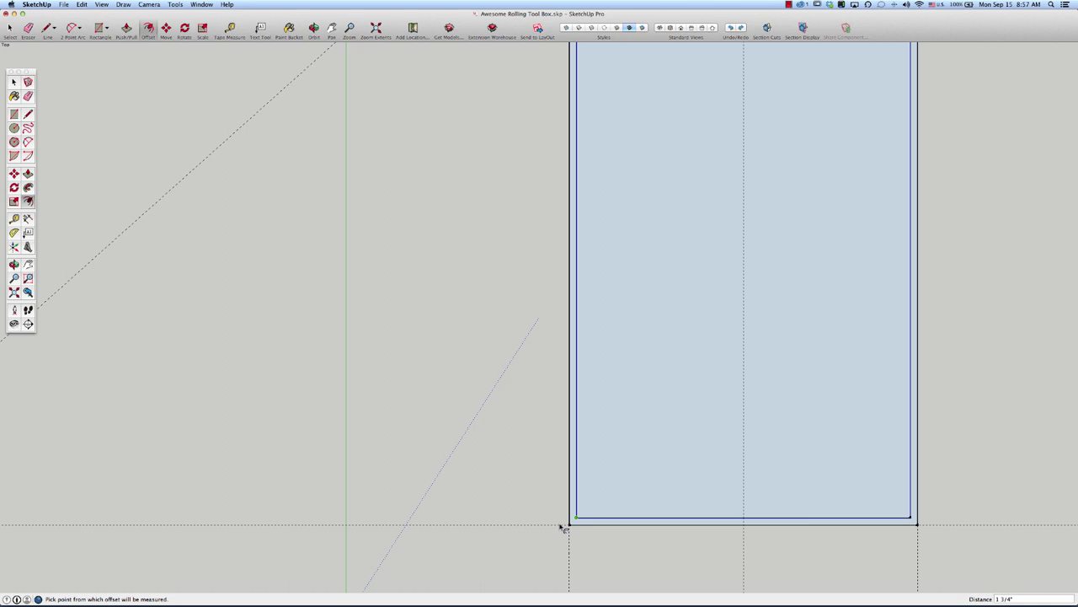
pyautogui.scroll(-2, 565, 529)
pyautogui.press('space')
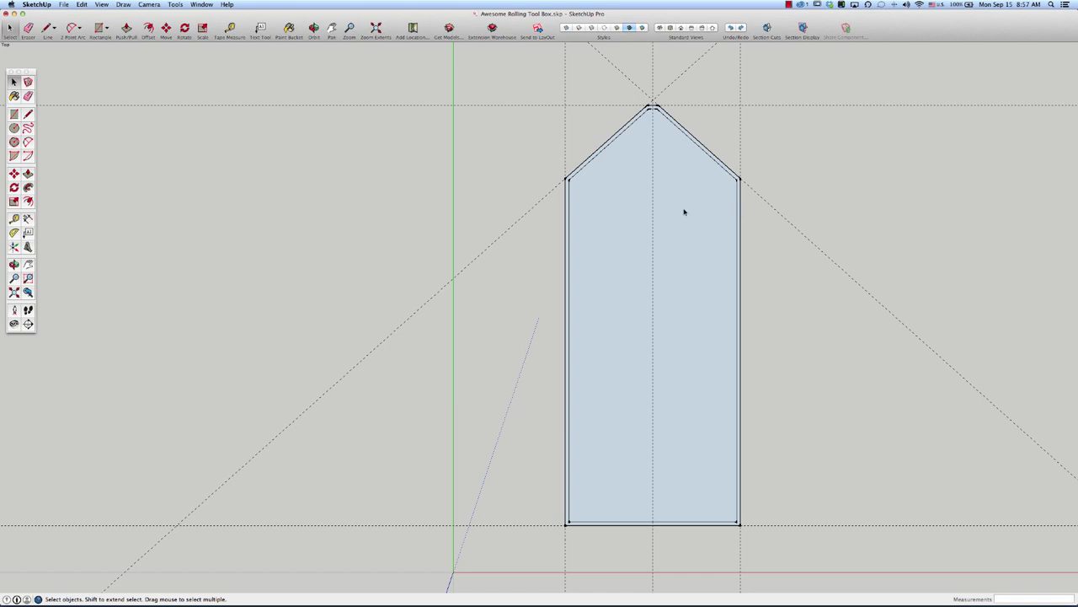
# - Delete all guides and make the pointed floor face into a group
pyautogui.click(82, 4)
pyautogui.click(98, 76)
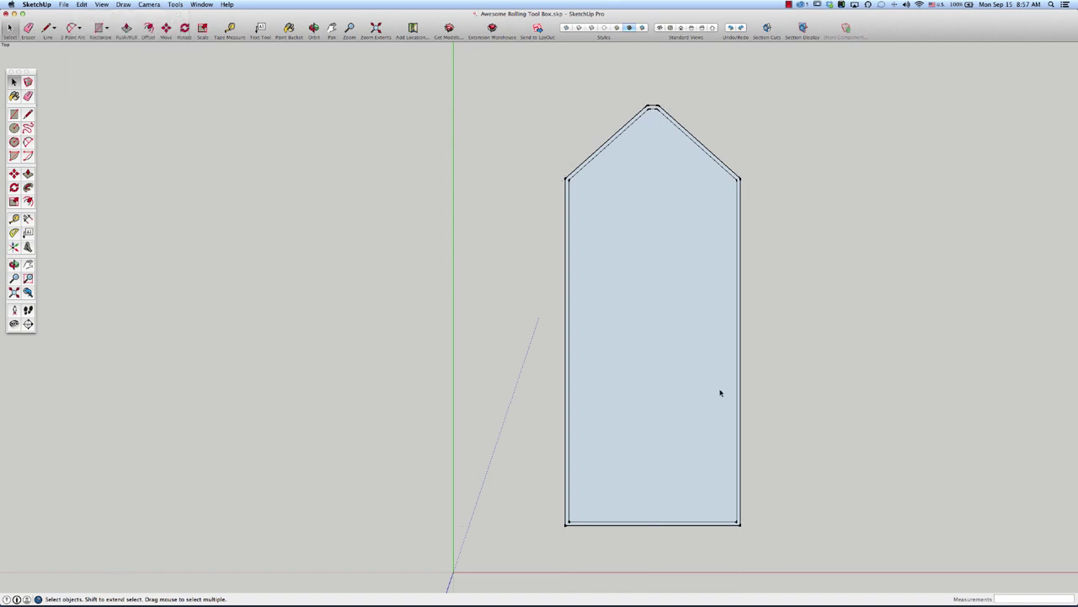
pyautogui.click(671, 335)
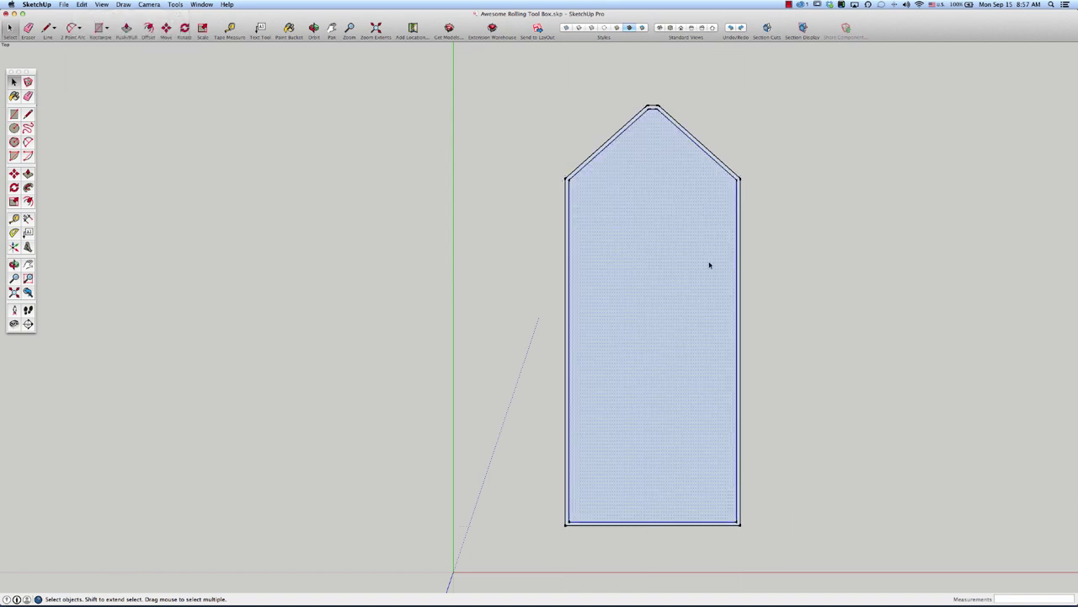
pyautogui.rightClick(652, 268)
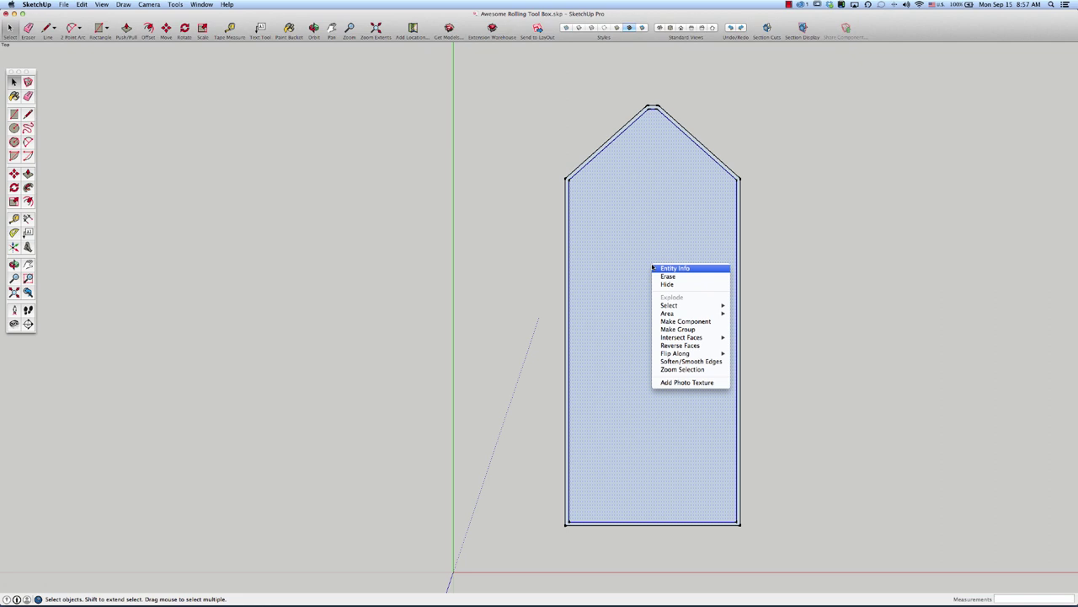
pyautogui.click(666, 330)
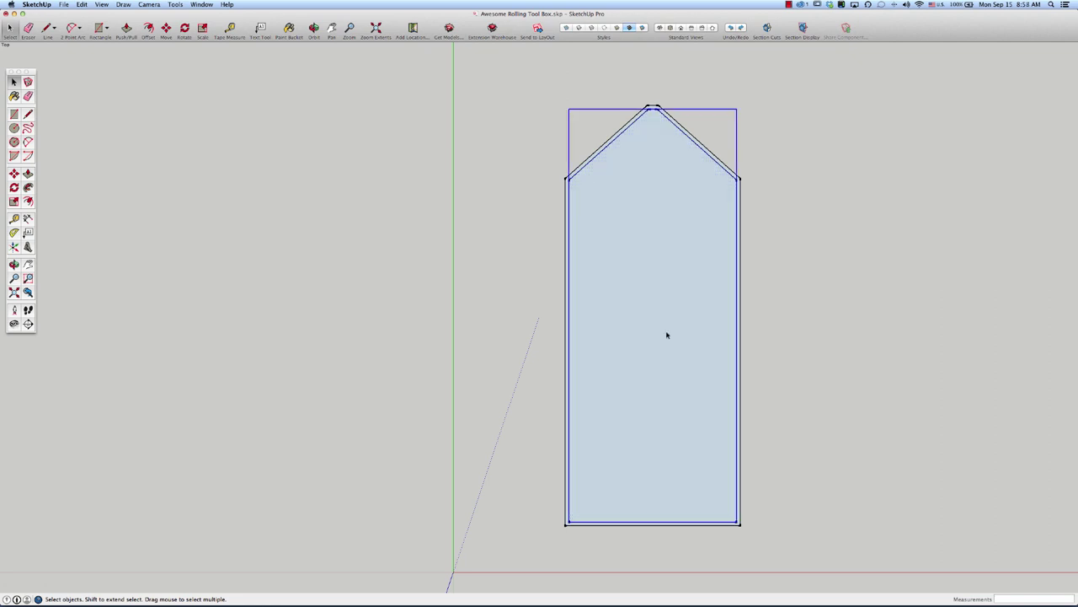
# - Copy the floor group to the left and delete the right face, leaving only its outline
pyautogui.press('m')
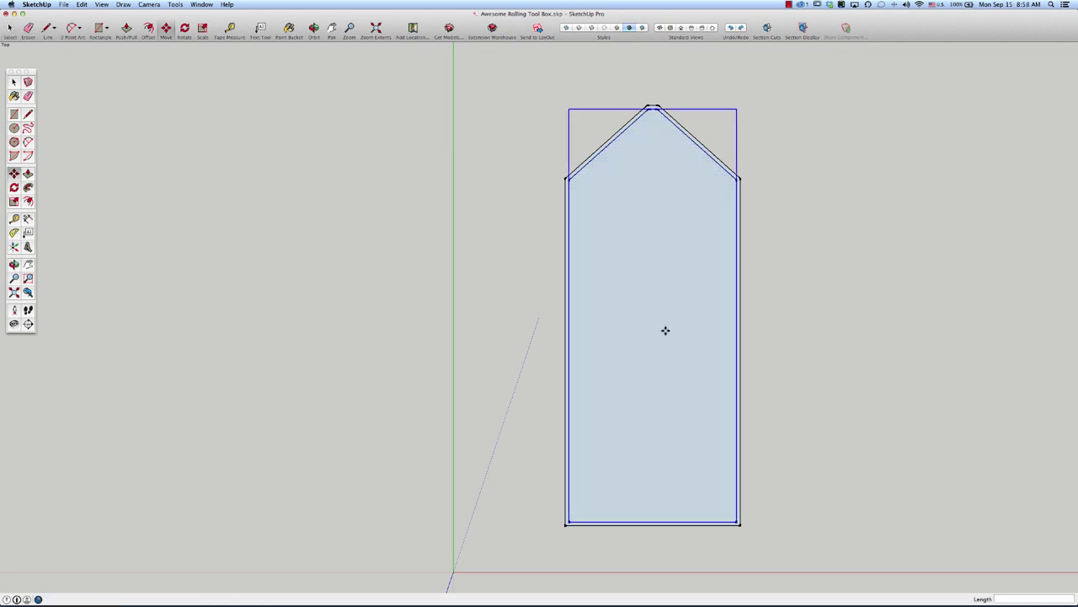
pyautogui.click(666, 330)
pyautogui.press('alt')
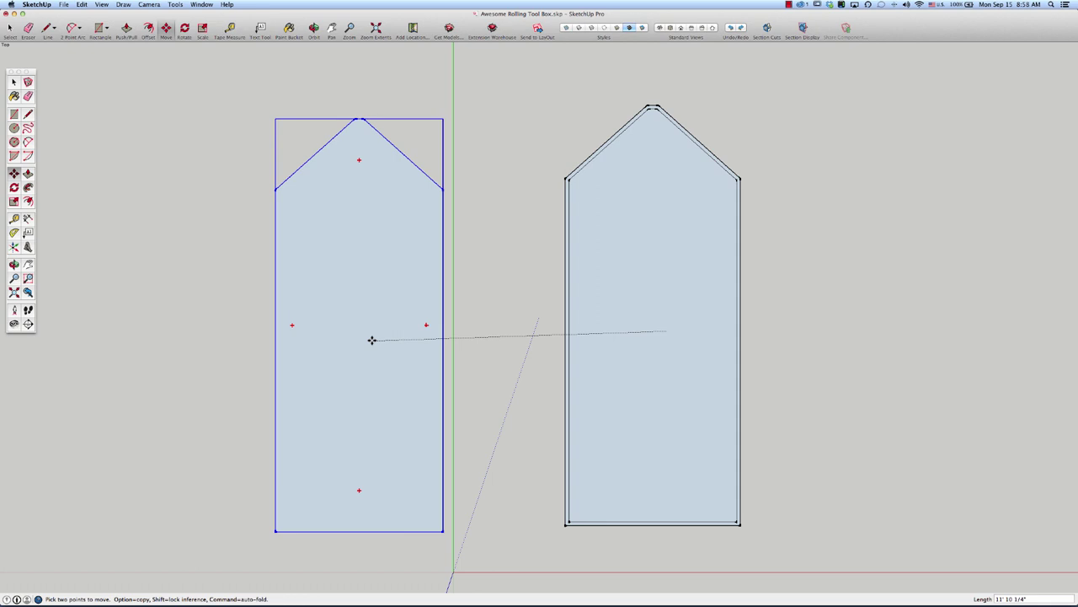
pyautogui.click(371, 339)
pyautogui.press('space')
pyautogui.click(612, 368)
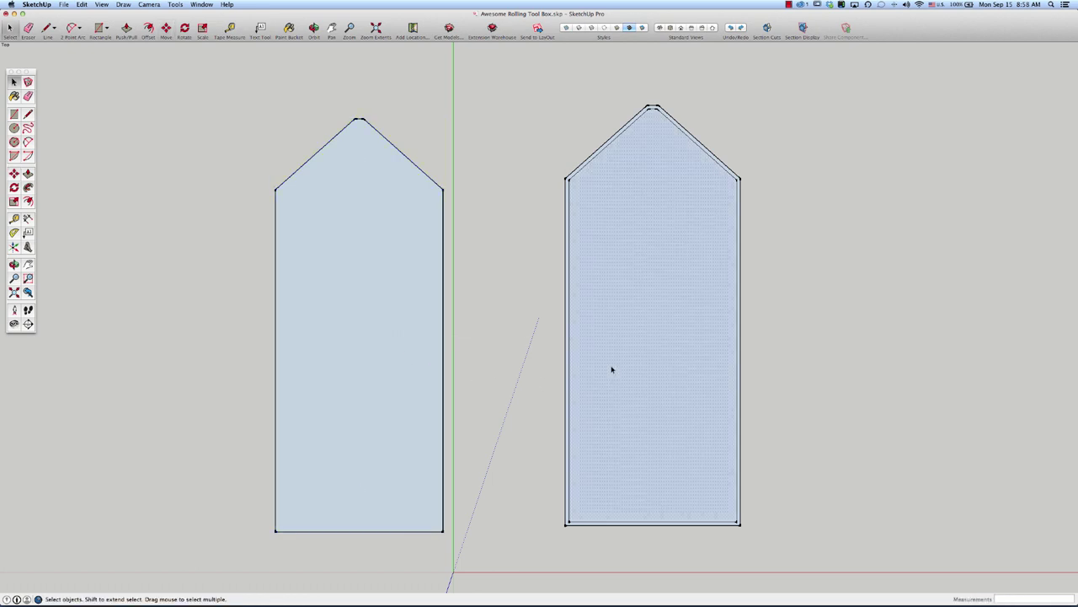
pyautogui.press('Delete')
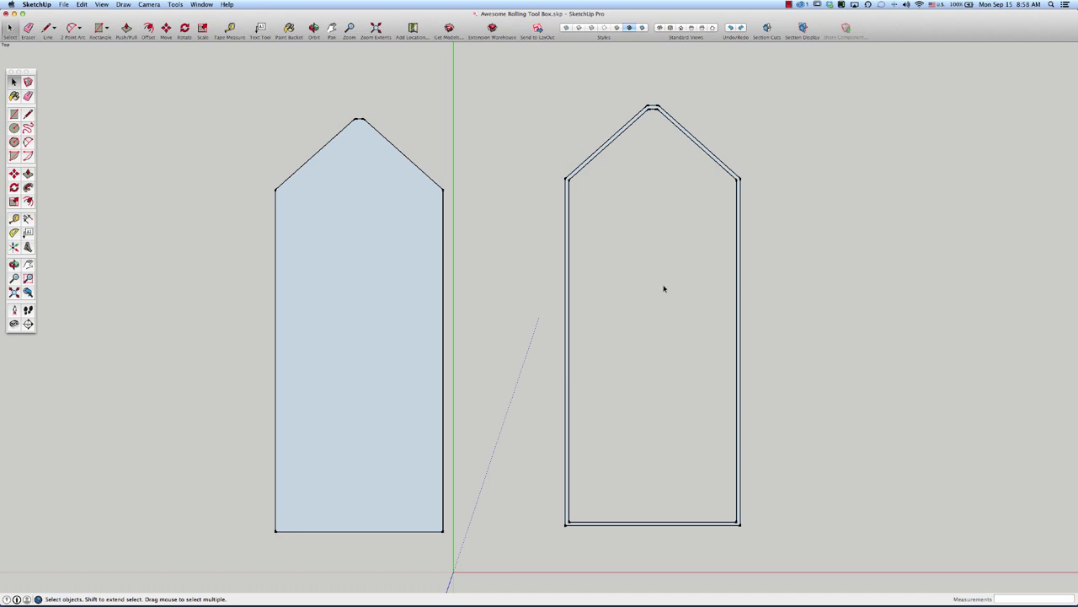
# - Select the whole right double-line outline and make it a group
pyautogui.click(400, 229)
pyautogui.click(657, 277)
pyautogui.click(569, 285)
pyautogui.tripleClick(569, 287)
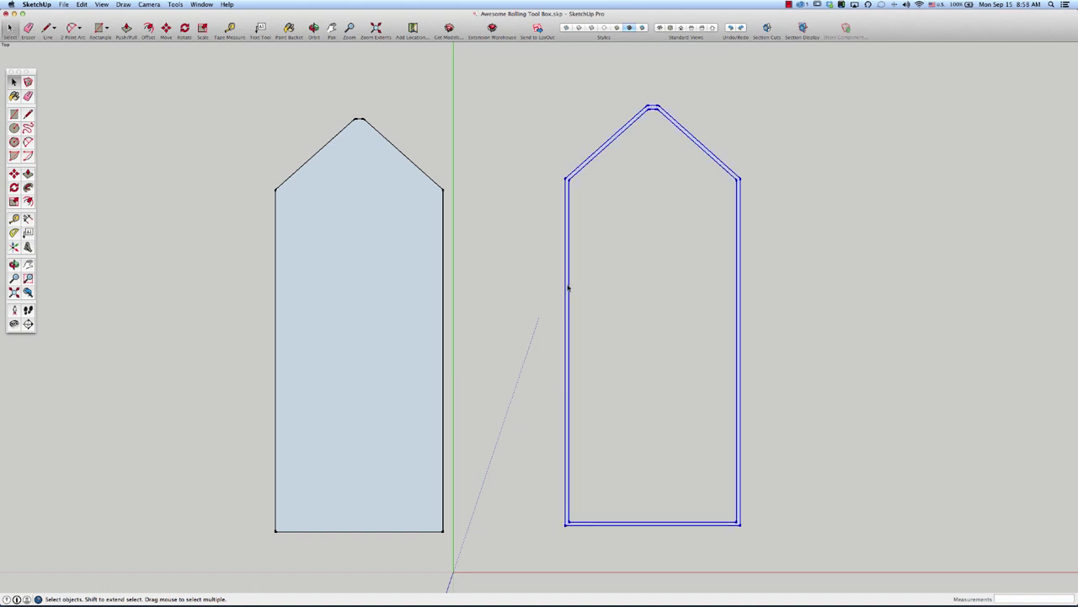
pyautogui.rightClick(739, 290)
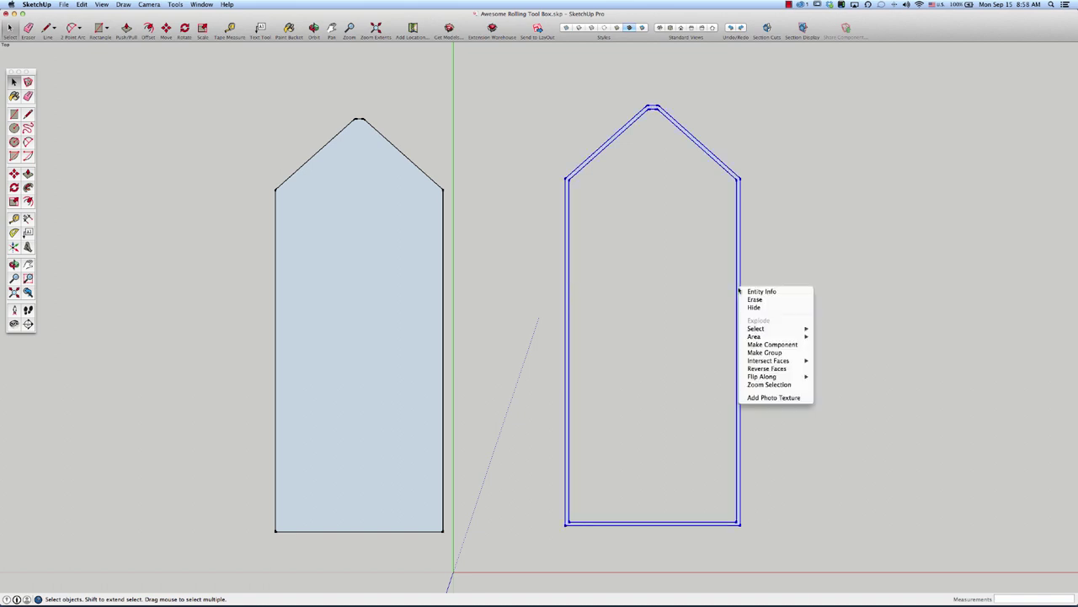
pyautogui.click(767, 352)
pyautogui.click(824, 327)
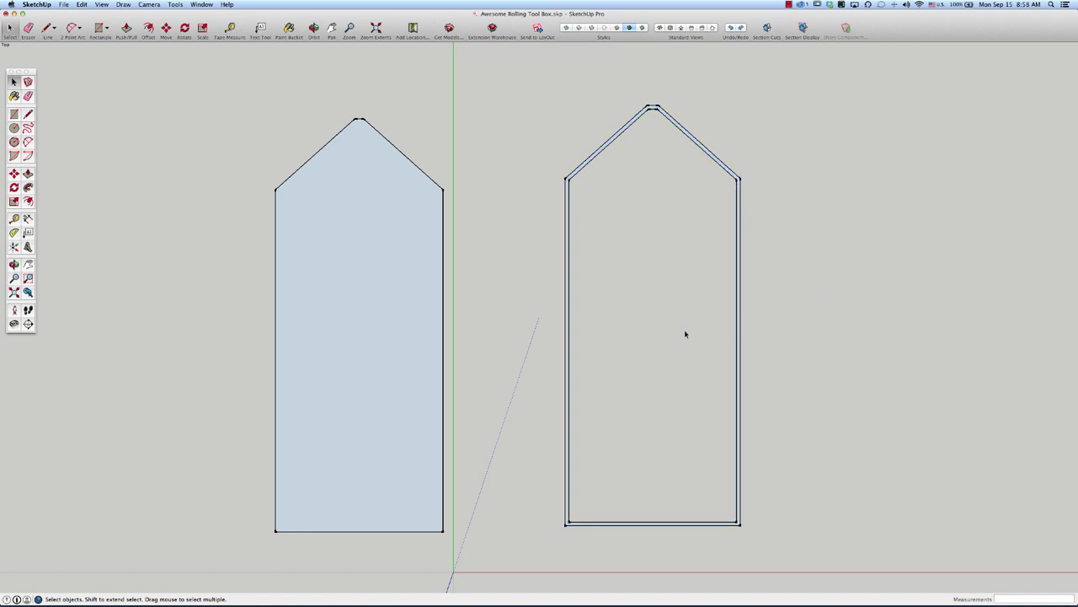
pyautogui.click(294, 356)
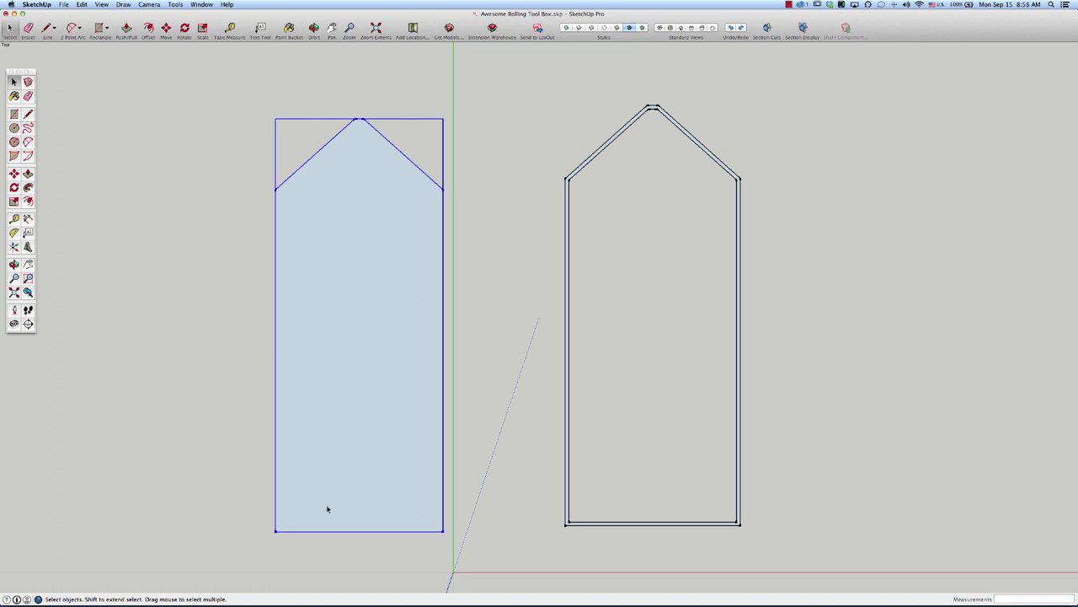
# - Move the floor group by its bottom-left corner into the outline's inner bottom-left corner
pyautogui.press('m')
pyautogui.click(276, 531)
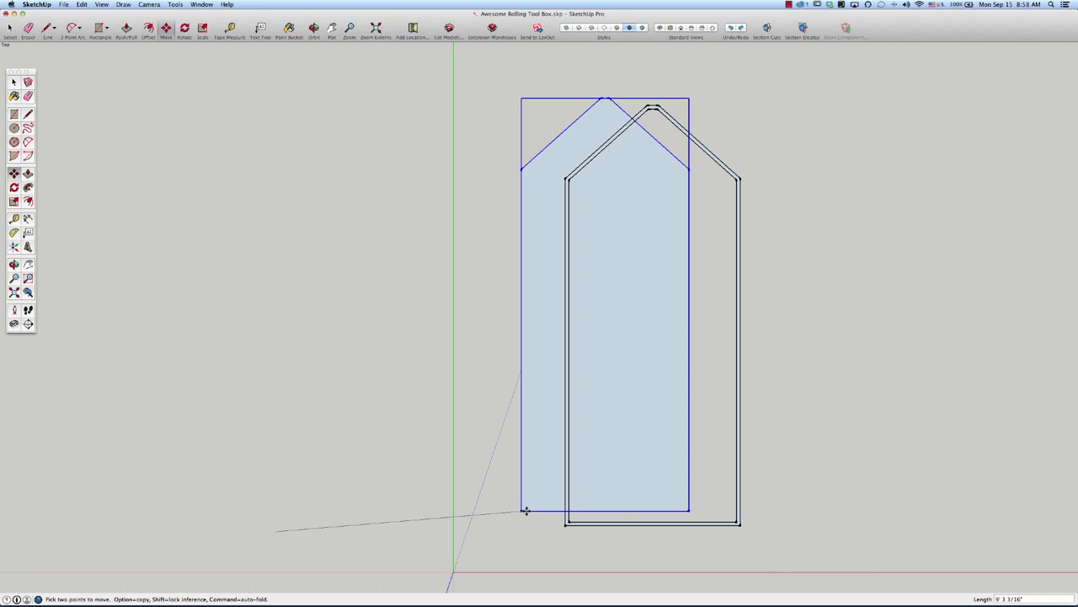
pyautogui.click(570, 523)
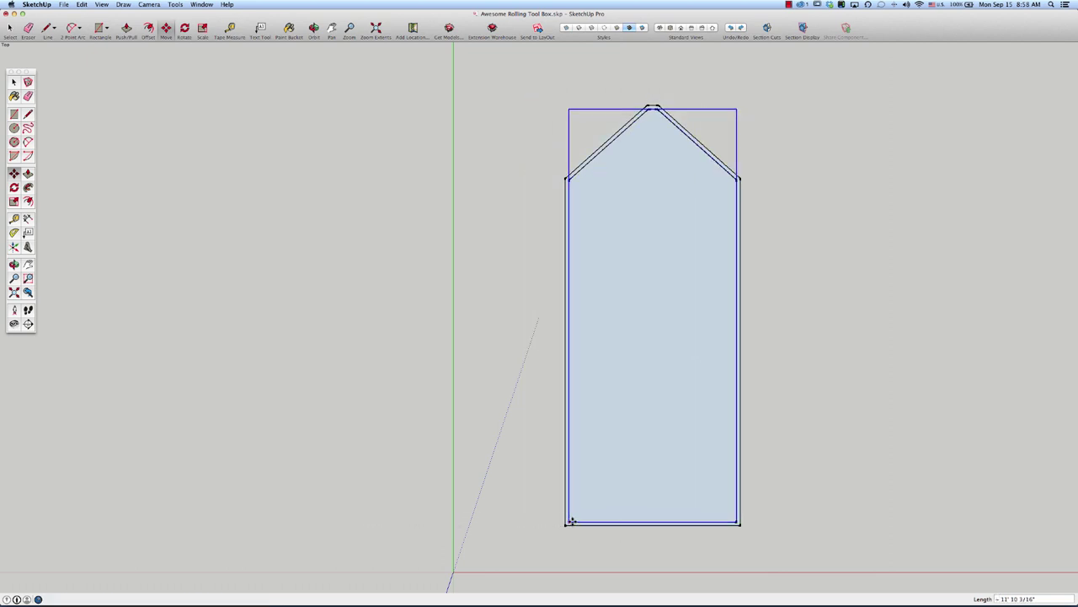
pyautogui.press('space')
pyautogui.click(816, 389)
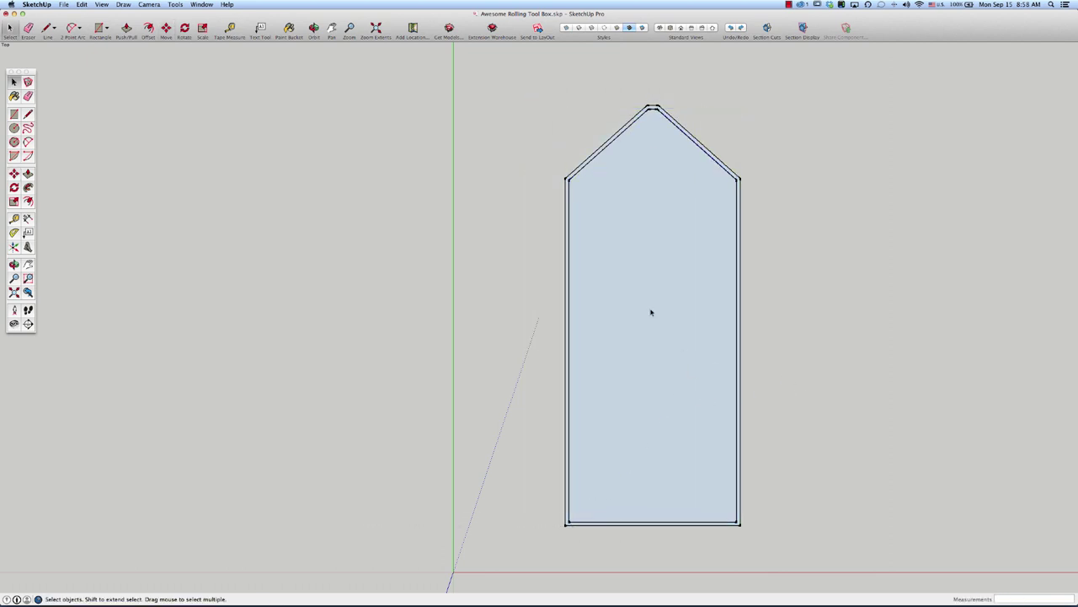
pyautogui.click(651, 313)
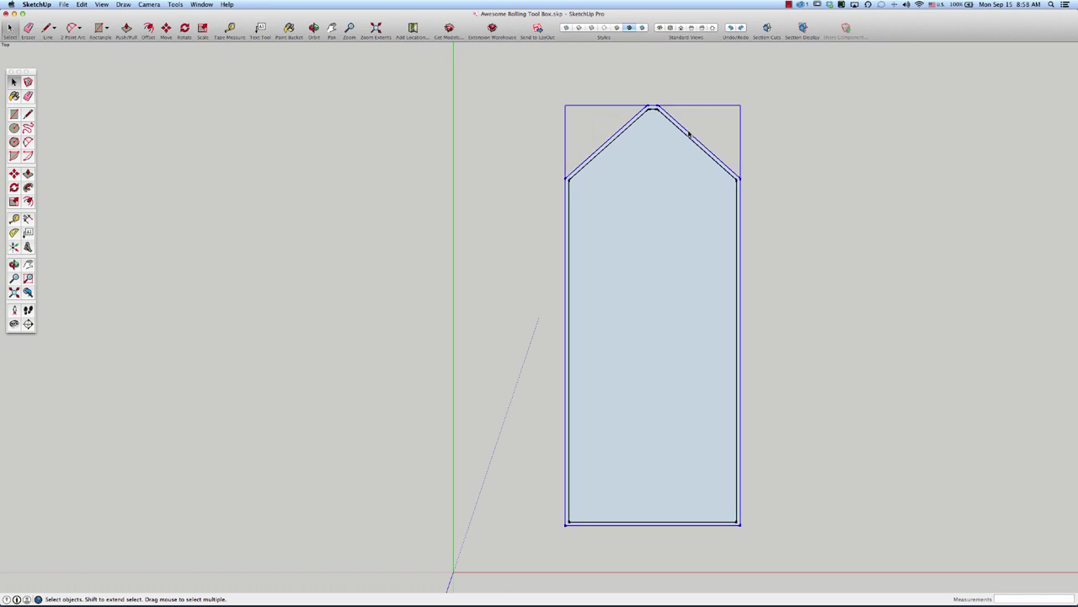
pyautogui.click(797, 176)
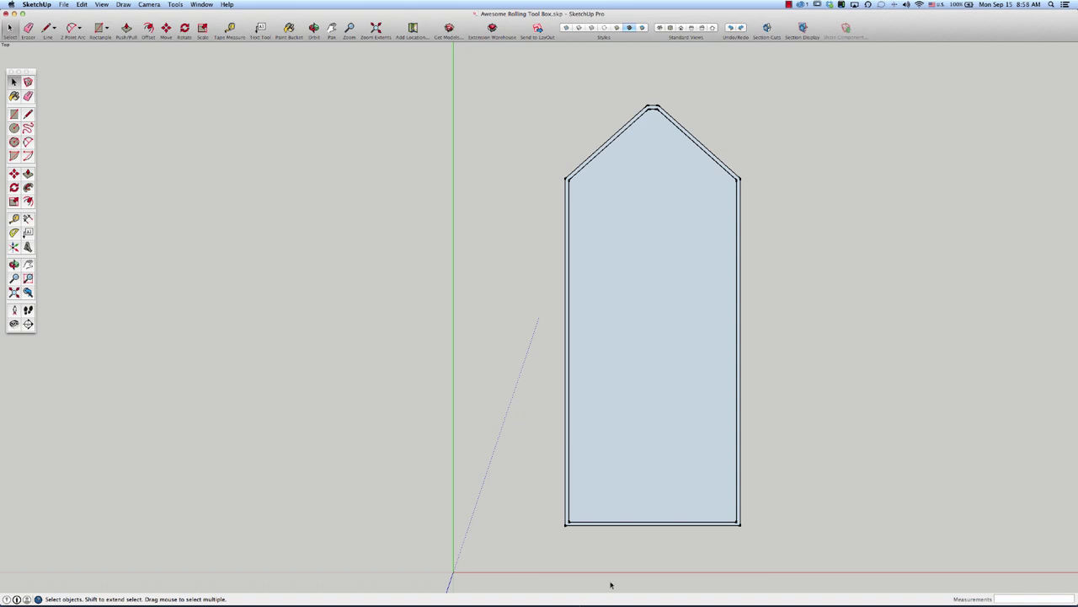
# - Zoom in and orbit to view the floor and outline in 3D perspective
pyautogui.scroll(3, 650, 543)
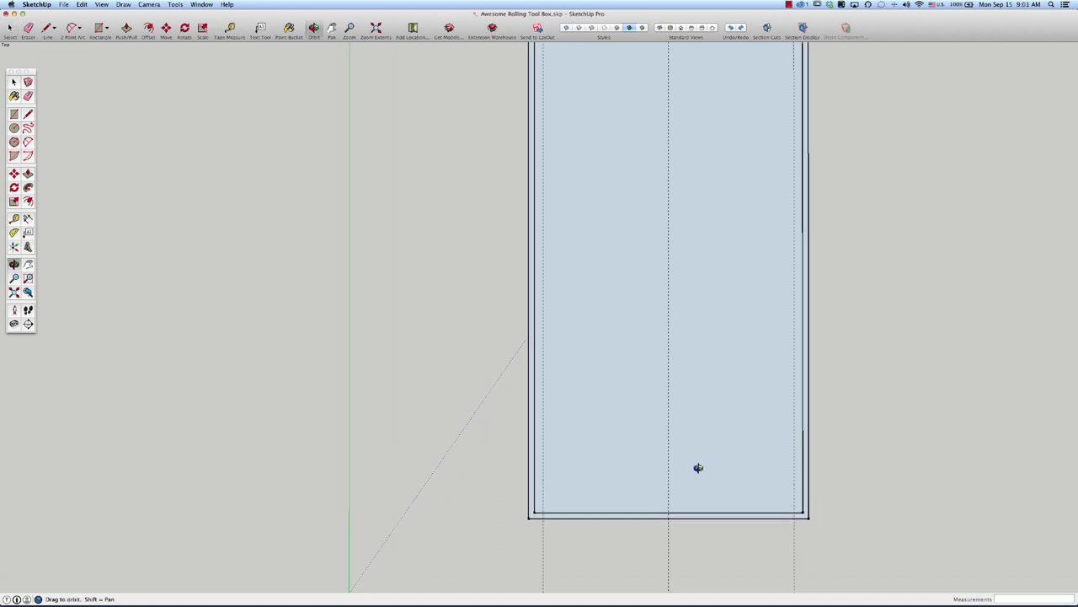
pyautogui.moveTo(698, 467); pyautogui.dragTo(525, 419, button='middle')
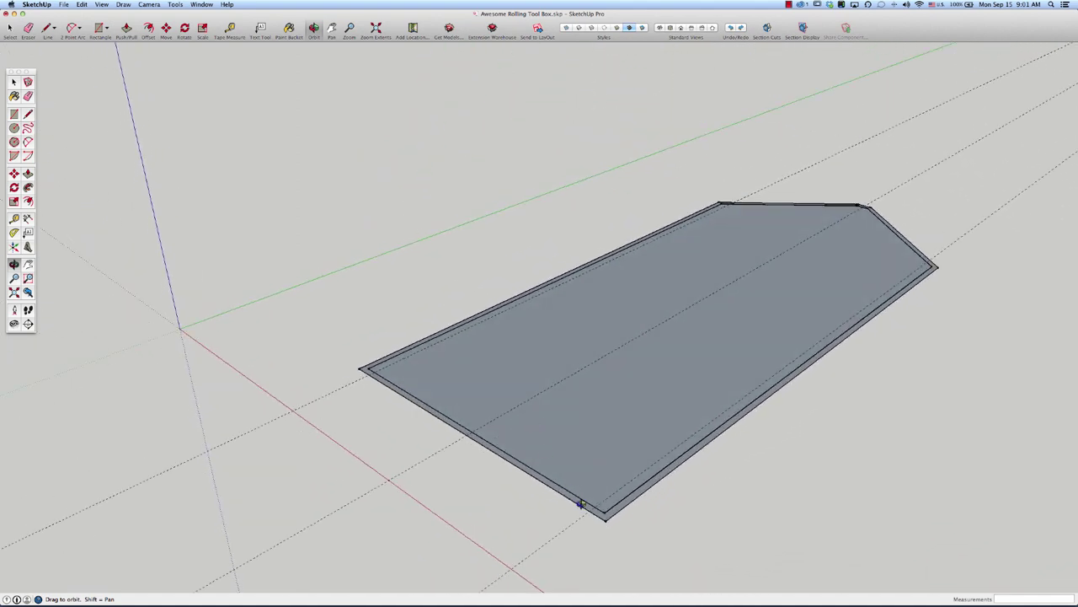
pyautogui.moveTo(581, 503); pyautogui.dragTo(568, 464, button='middle')
pyautogui.scroll(3, 618, 521)
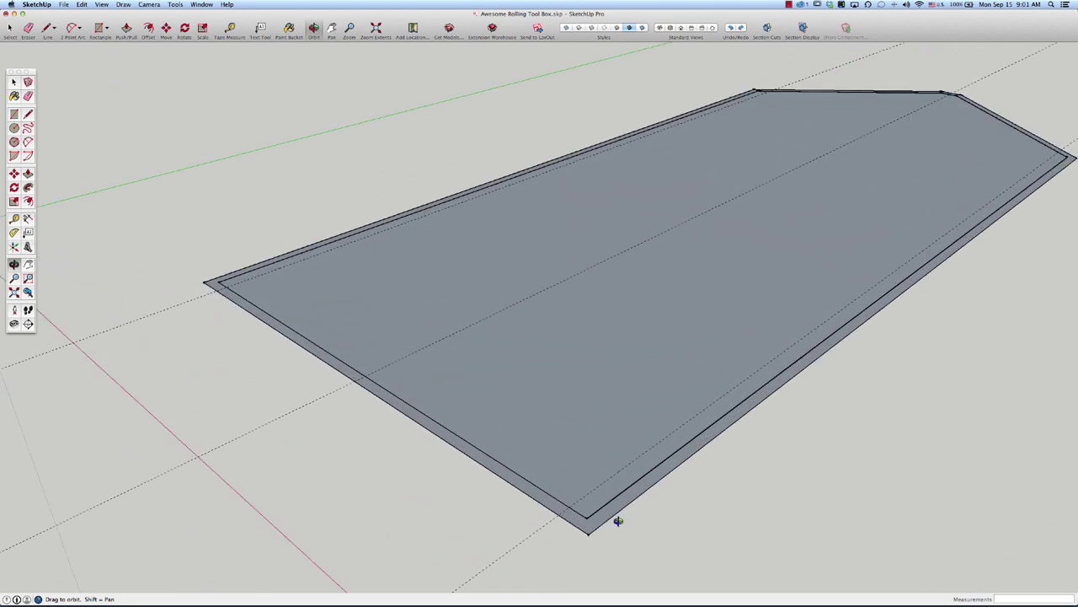
# - Inside the outline group, push/pull the rim up 1' 1 3/16" to form walls around the floor
pyautogui.press('space')
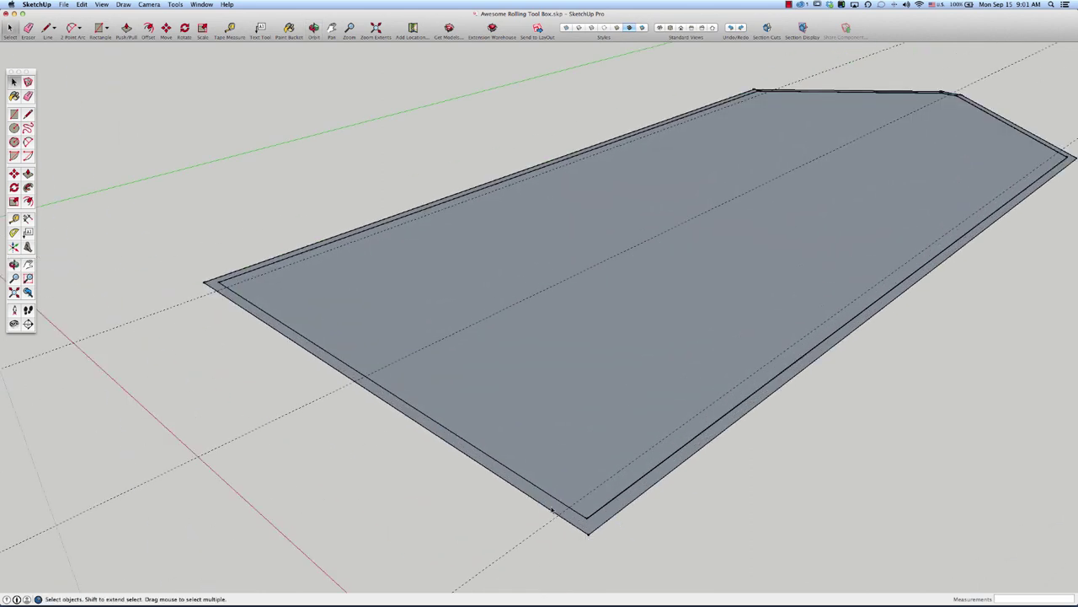
pyautogui.doubleClick(552, 510)
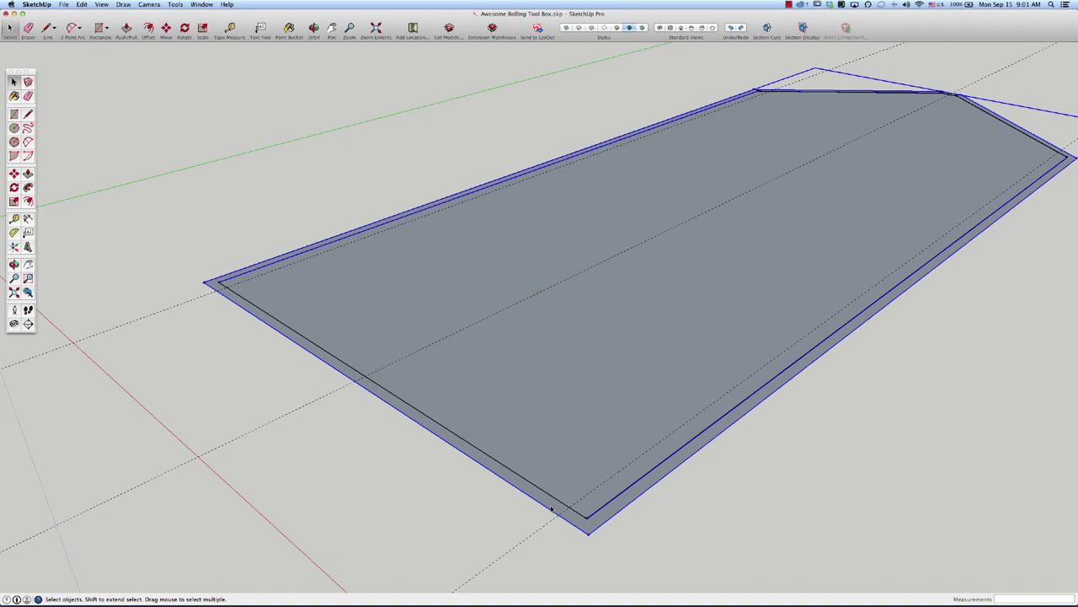
pyautogui.doubleClick(553, 510)
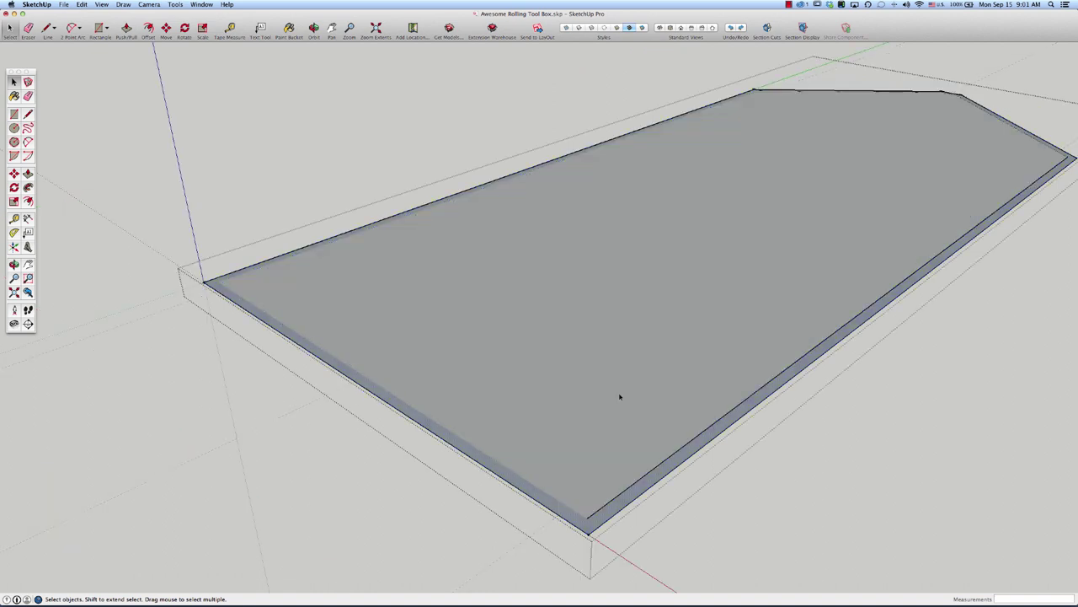
pyautogui.press('p')
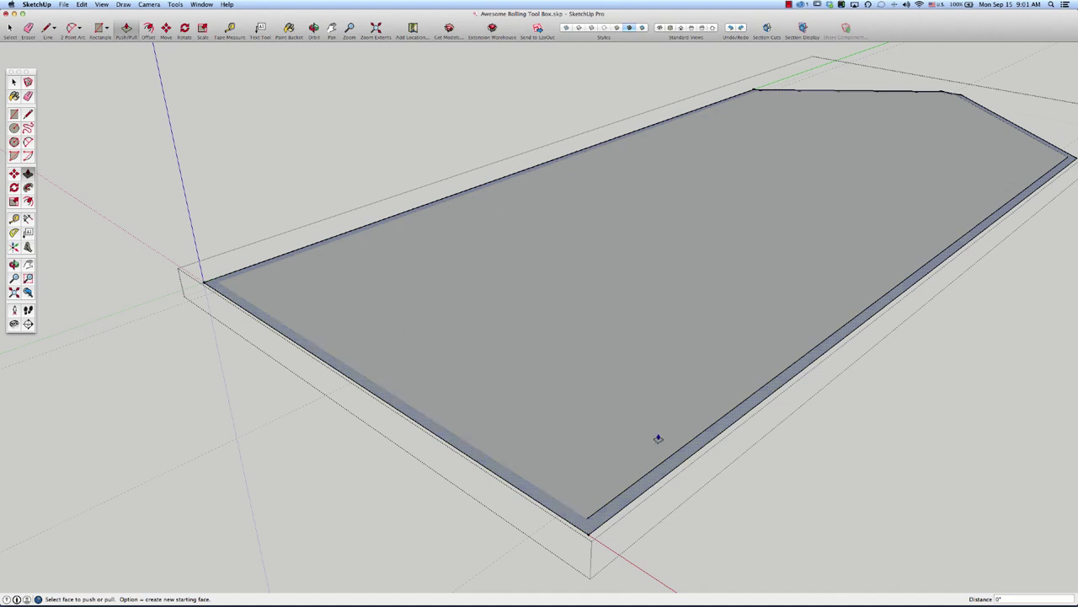
pyautogui.click(655, 473)
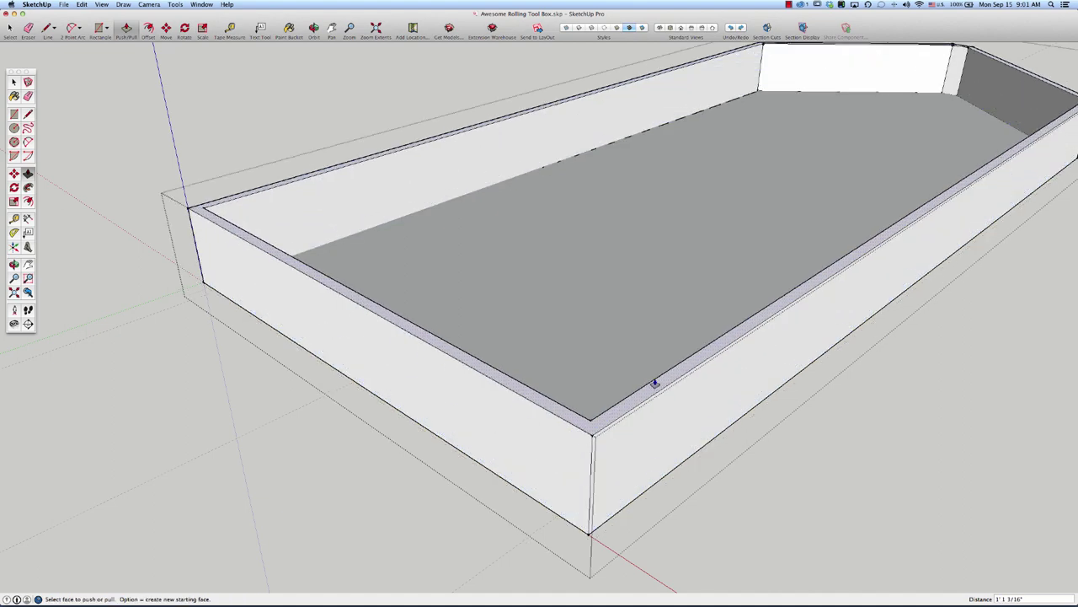
pyautogui.moveTo(655, 383); pyautogui.dragTo(694, 395, button='middle')
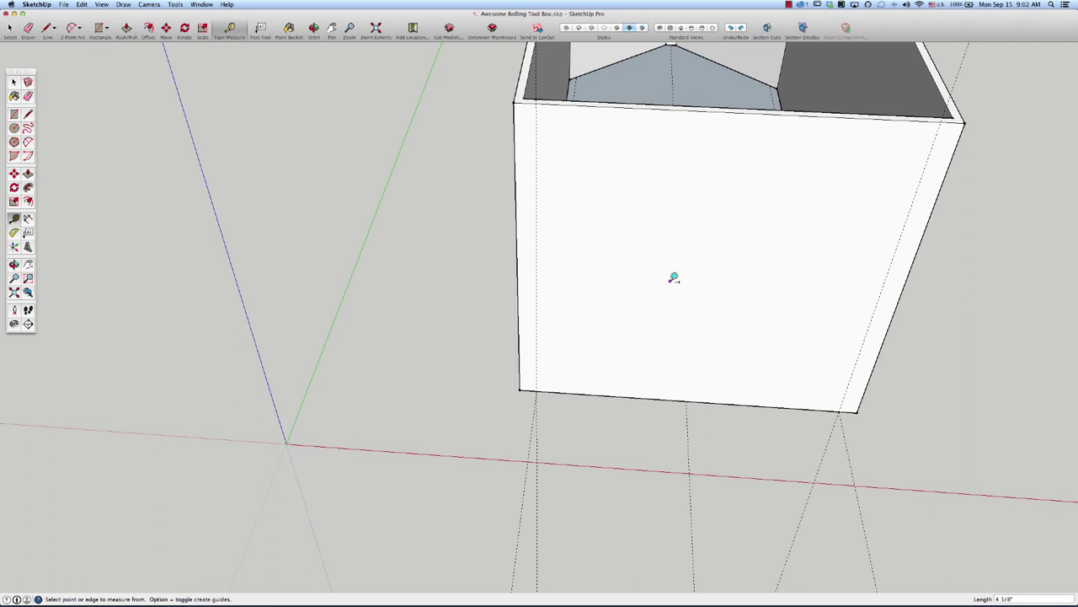
# - Place a guide line 7 from the box's bottom edge across the front face
pyautogui.click(646, 394)
pyautogui.click(669, 266)
pyautogui.write('79.5')
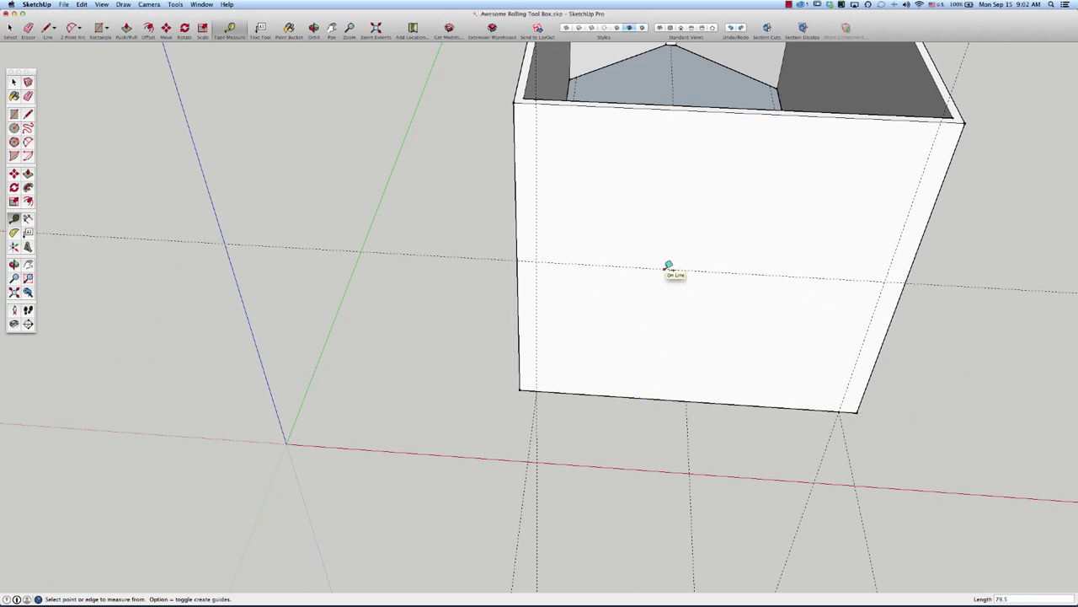
pyautogui.press('Return')
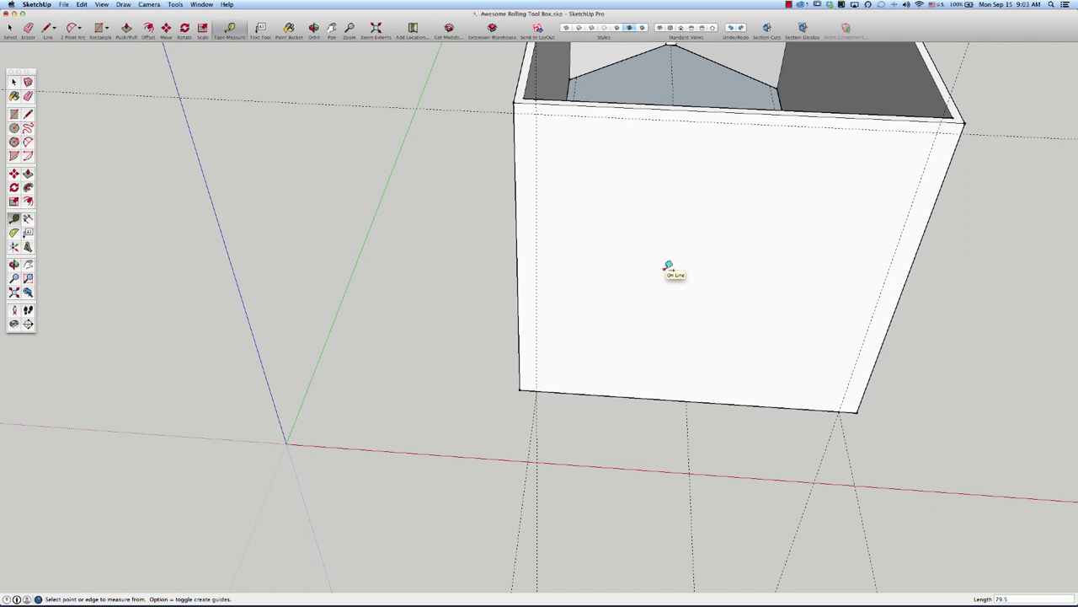
pyautogui.press('space')
# - Draw an inset rectangle on the trailer box's front face
pyautogui.click(639, 236)
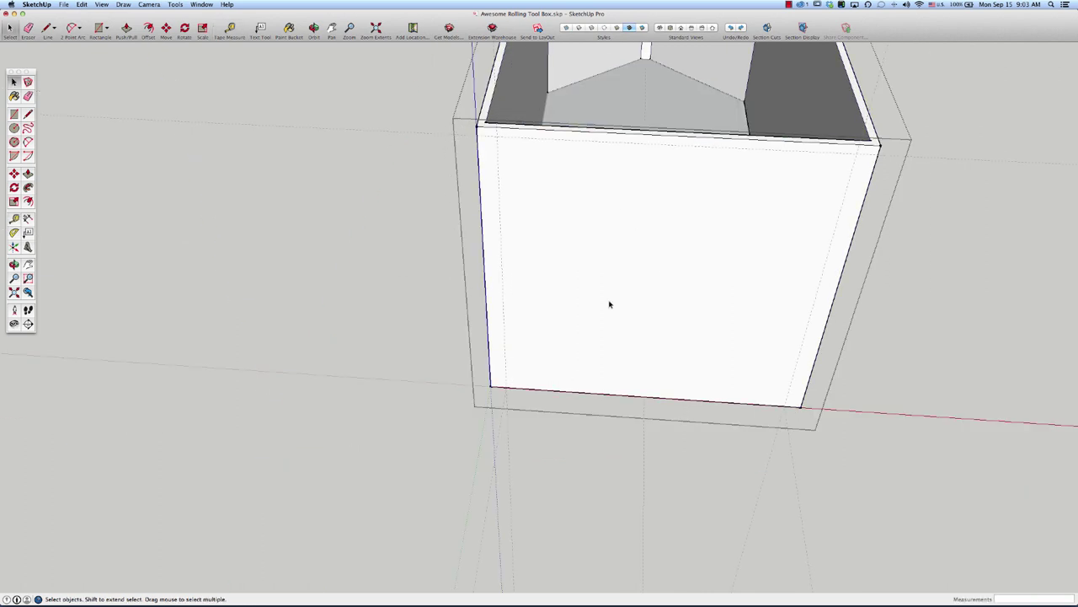
pyautogui.click(671, 285)
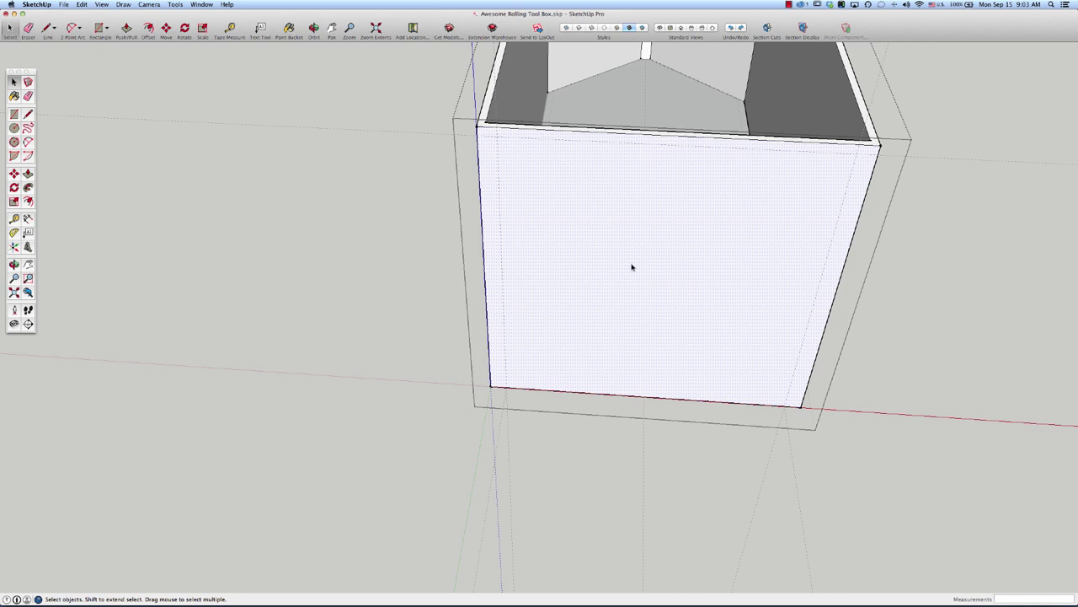
pyautogui.press('r')
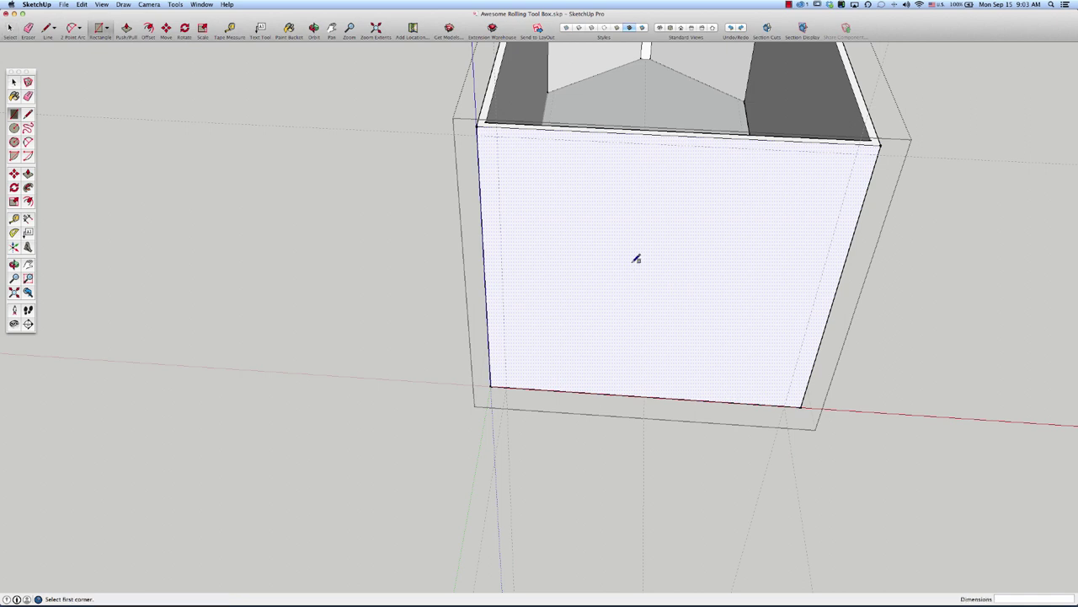
pyautogui.click(497, 136)
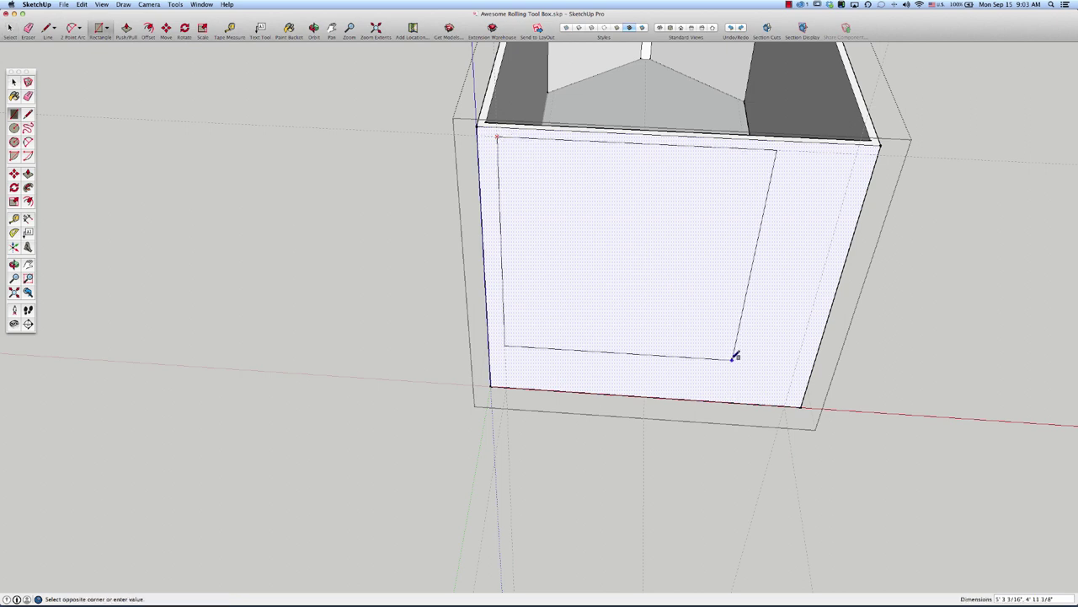
pyautogui.click(787, 402)
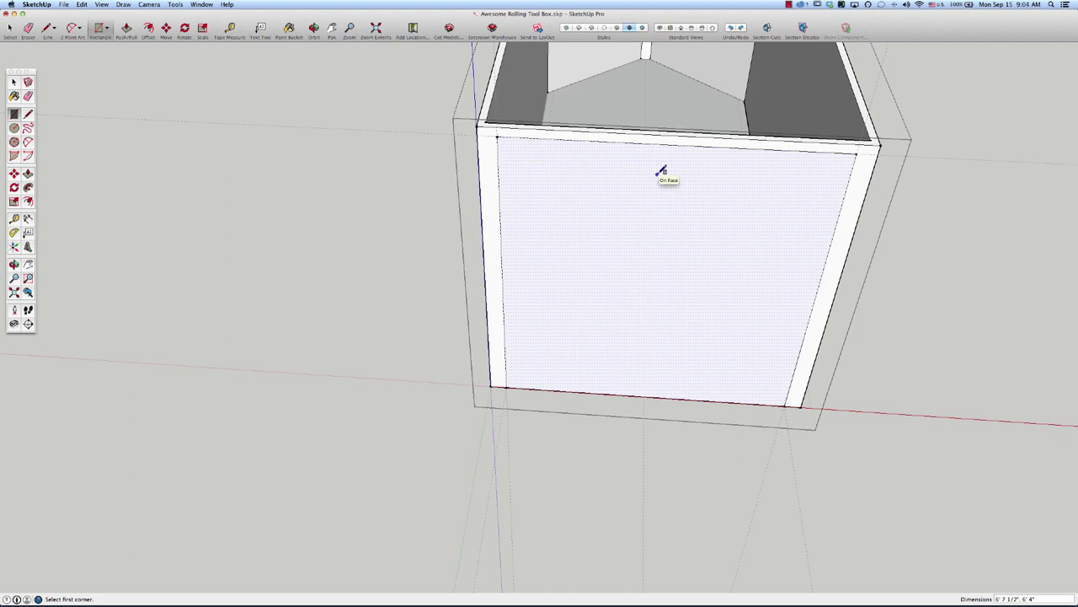
# - Push the inner rectangle through by 1 3/4" to open the front, leaving a thin rim
pyautogui.press('p')
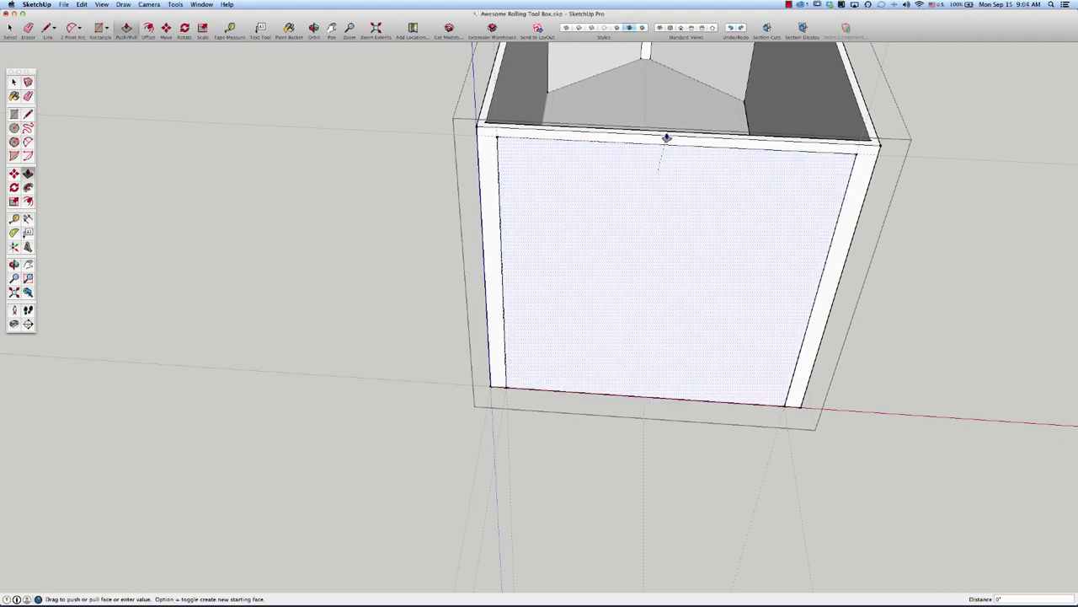
pyautogui.click(667, 138)
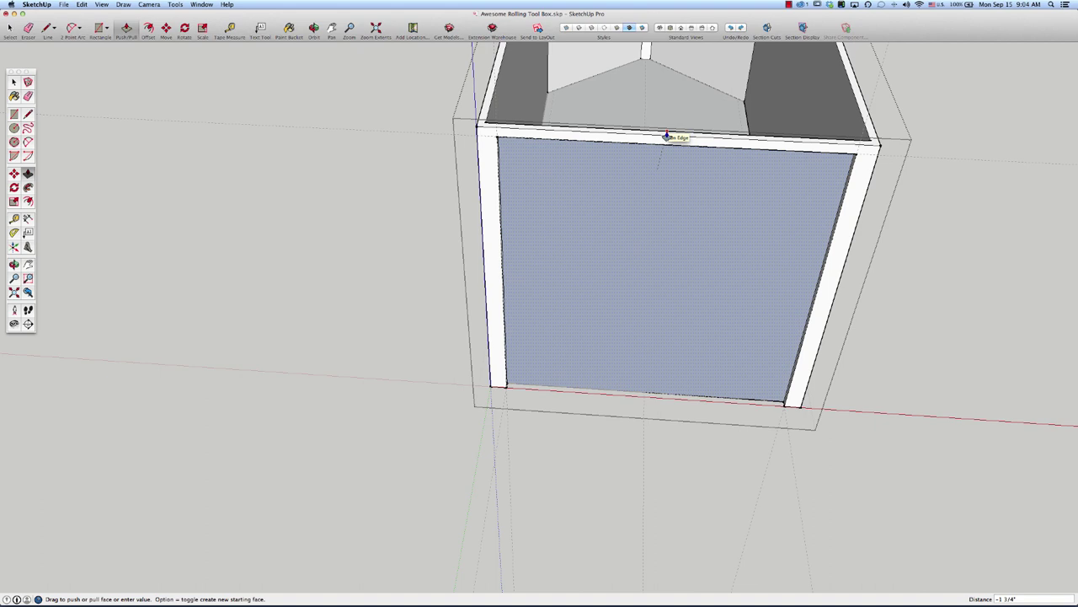
pyautogui.click(667, 138)
pyautogui.moveTo(585, 481); pyautogui.dragTo(540, 338, button='middle')
pyautogui.press('space')
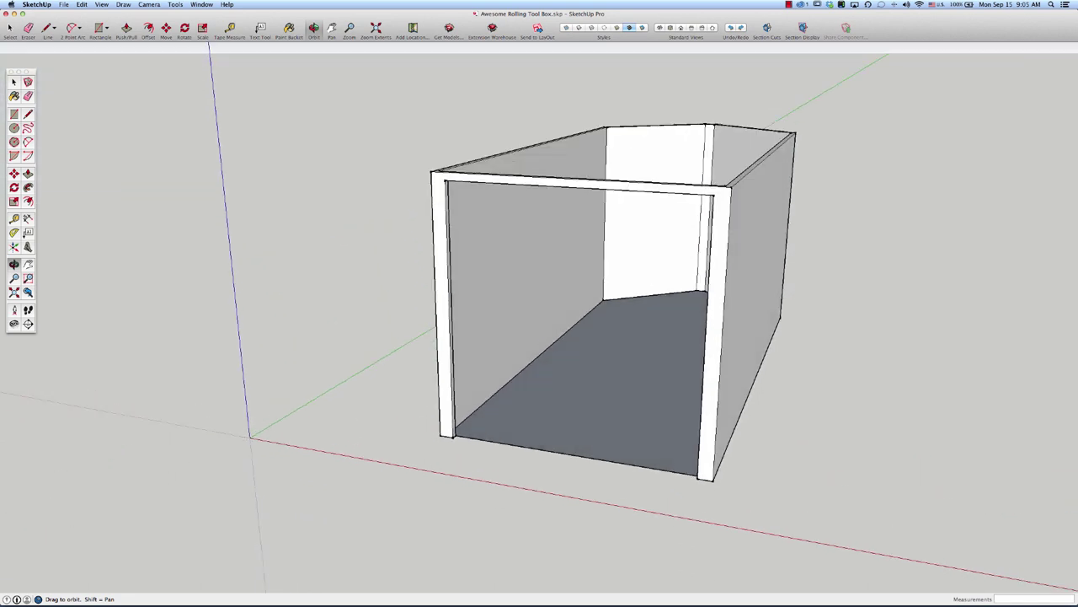
# - Dock the Layers panel beside the model and add layers named Floor and Walls
pyautogui.moveTo(206, 16); pyautogui.dragTo(252, 138)
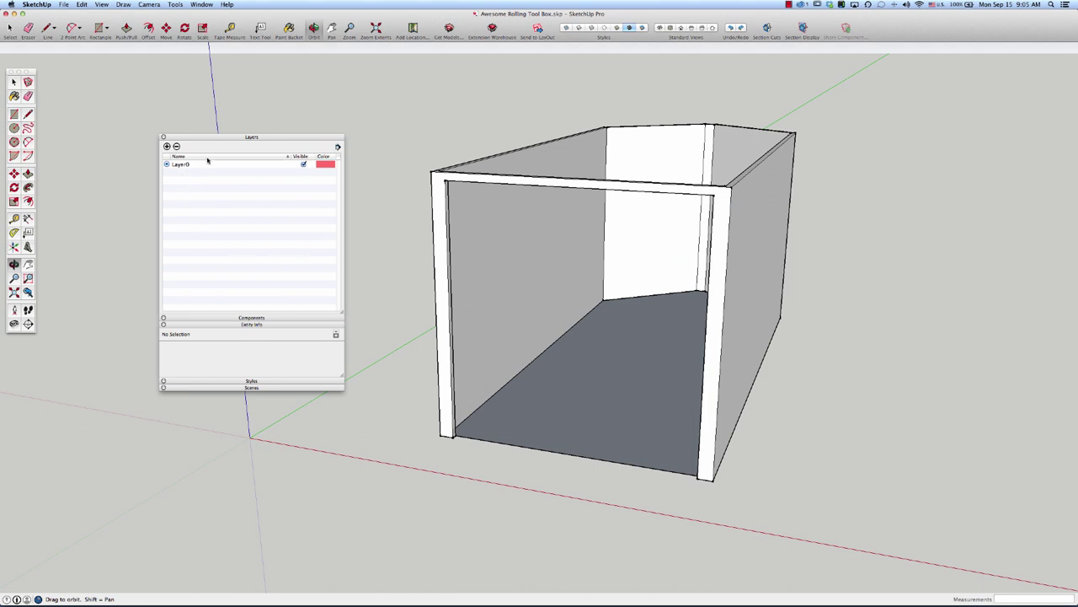
pyautogui.press('super+a')
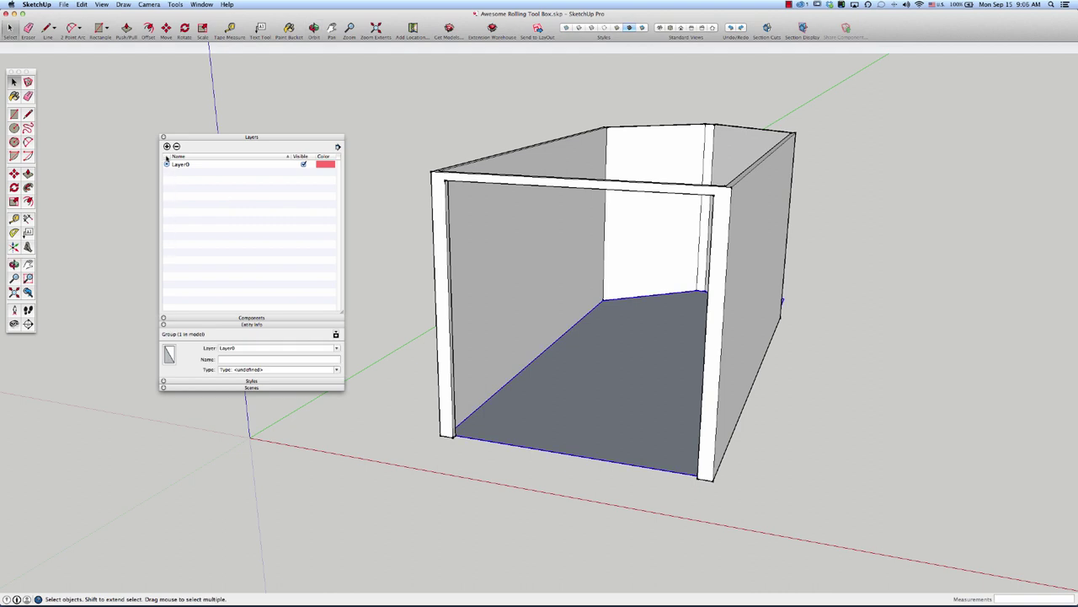
pyautogui.click(167, 146)
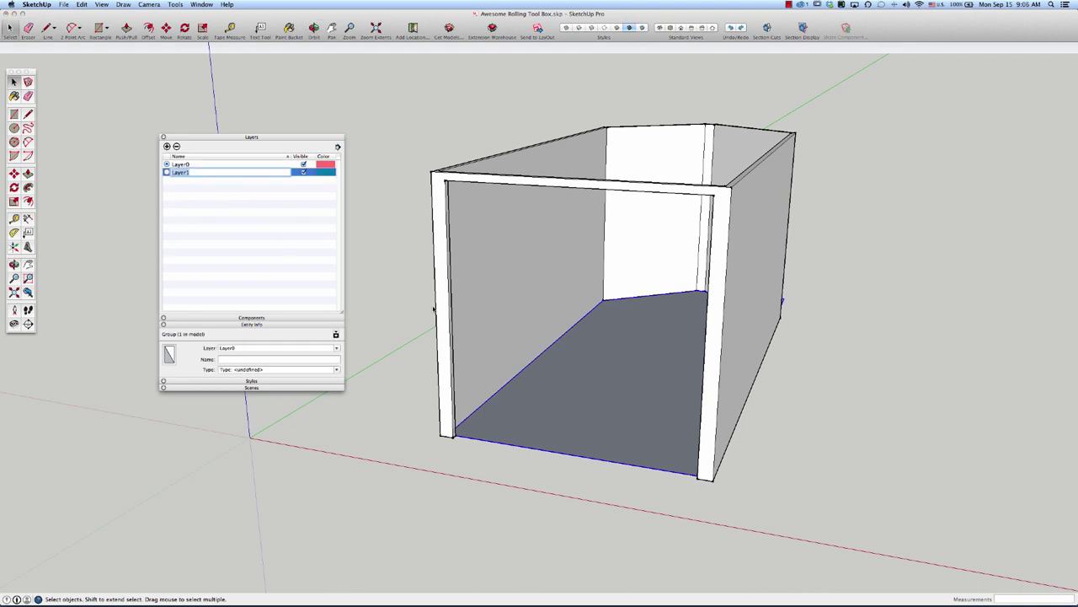
pyautogui.write('Floor')
pyautogui.press('Return')
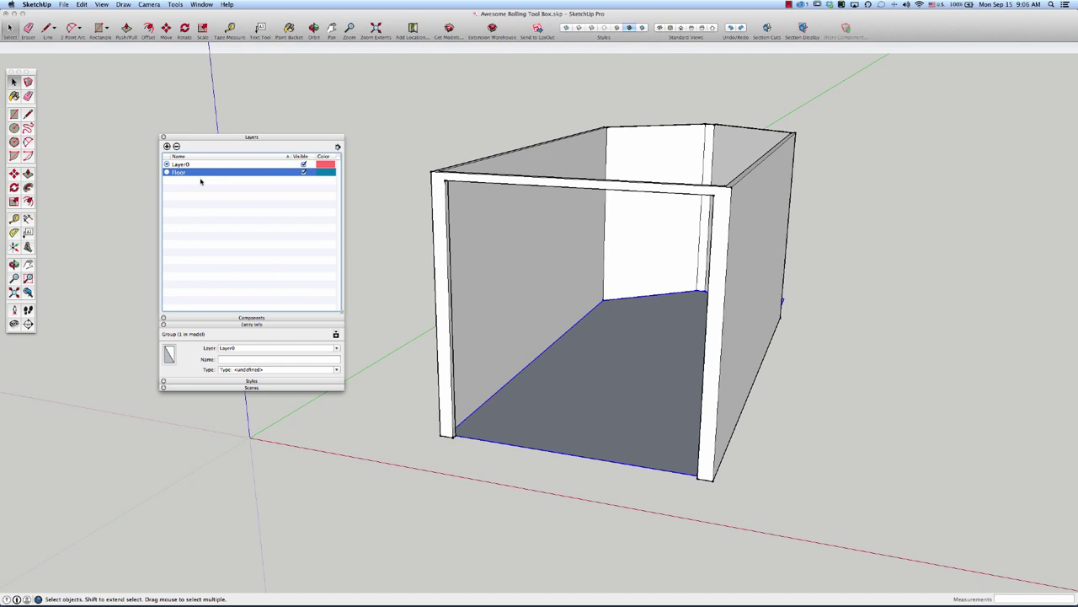
pyautogui.click(166, 146)
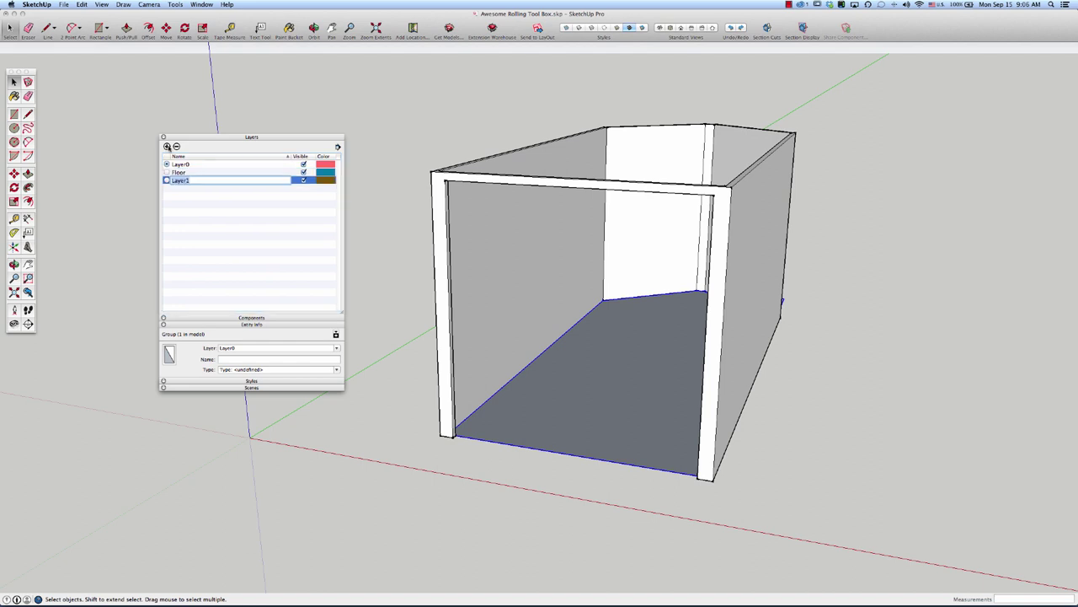
pyautogui.write('Walls')
pyautogui.press('Return')
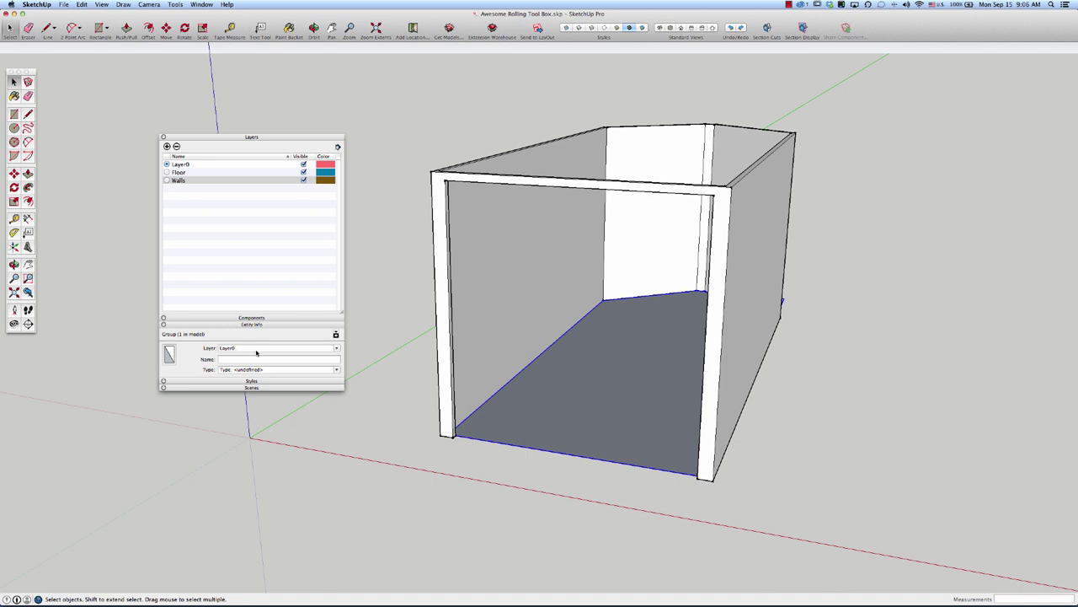
# - In Entity Info, set the floor group's layer to Floor and the walls group's to Walls
pyautogui.click(337, 348)
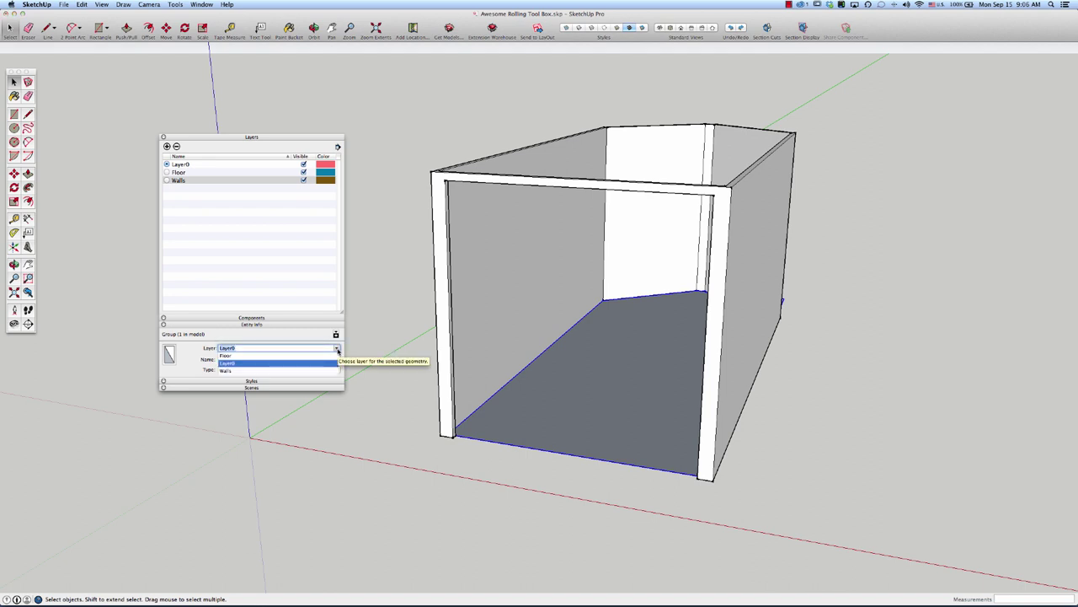
pyautogui.click(271, 356)
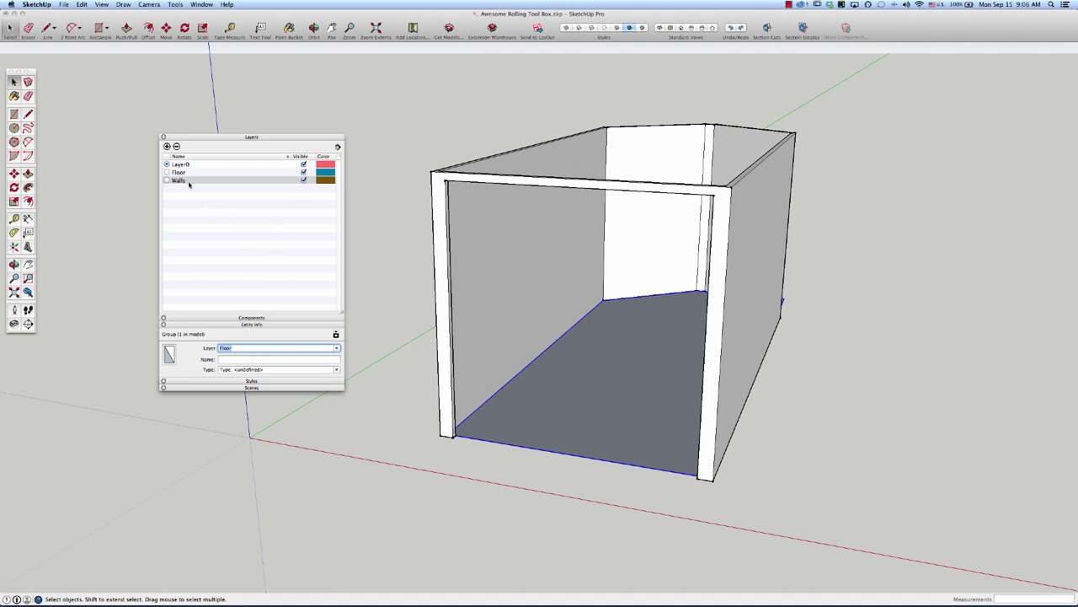
pyautogui.click(471, 276)
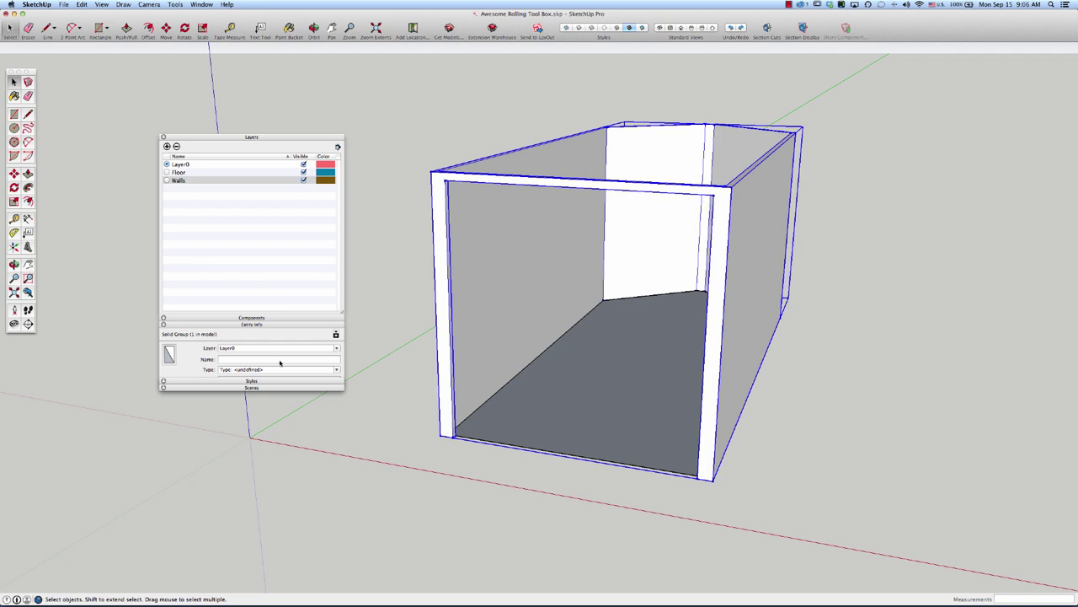
pyautogui.click(337, 350)
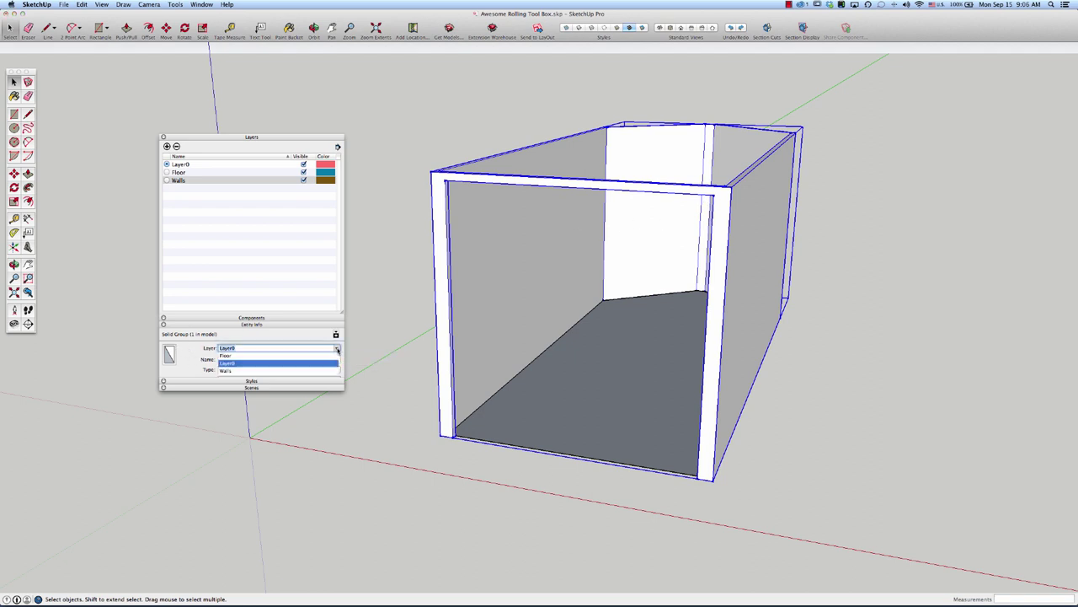
pyautogui.click(224, 371)
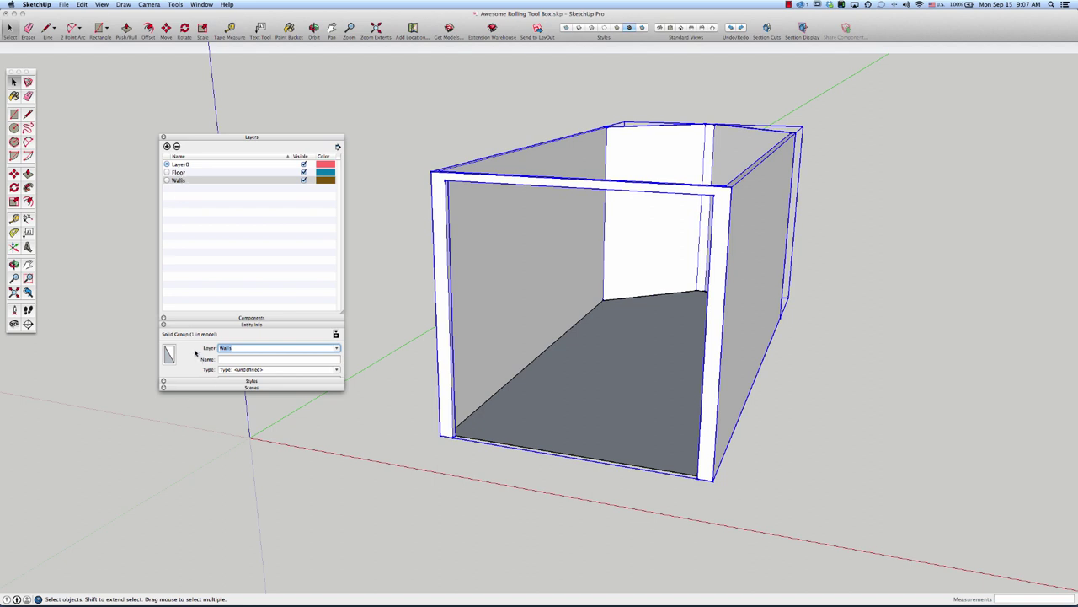
# - Reselect the floor and walls groups to verify their layer assignments, then deselect
pyautogui.click(410, 253)
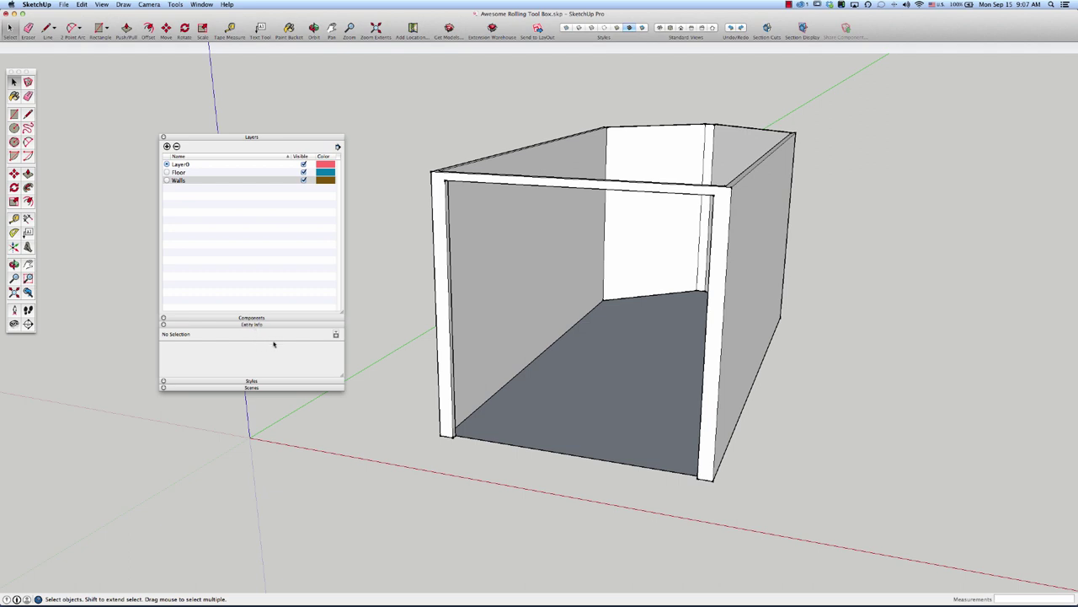
pyautogui.click(568, 398)
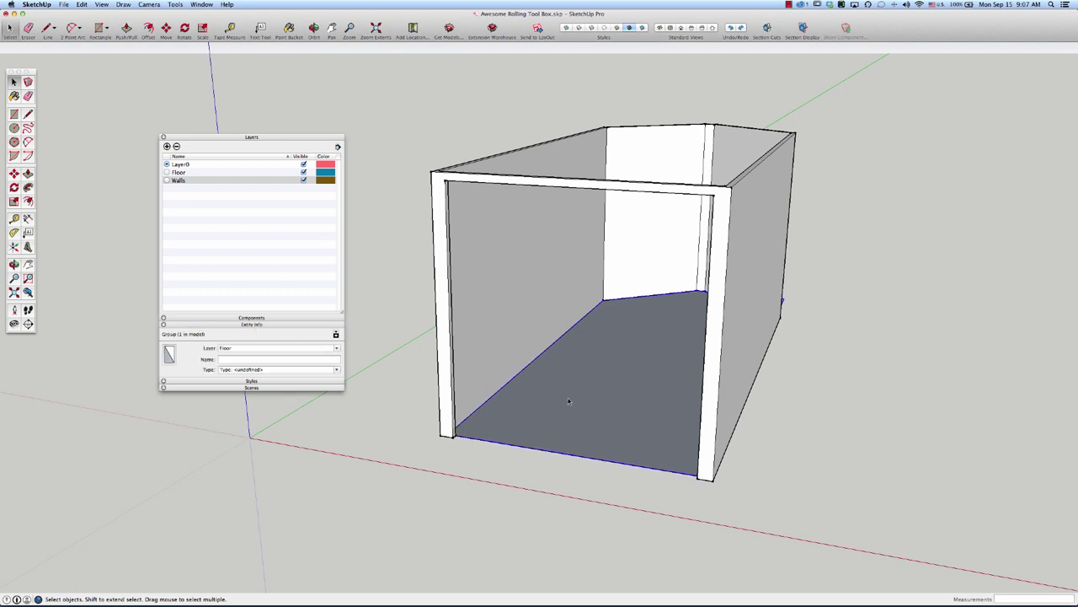
pyautogui.click(563, 335)
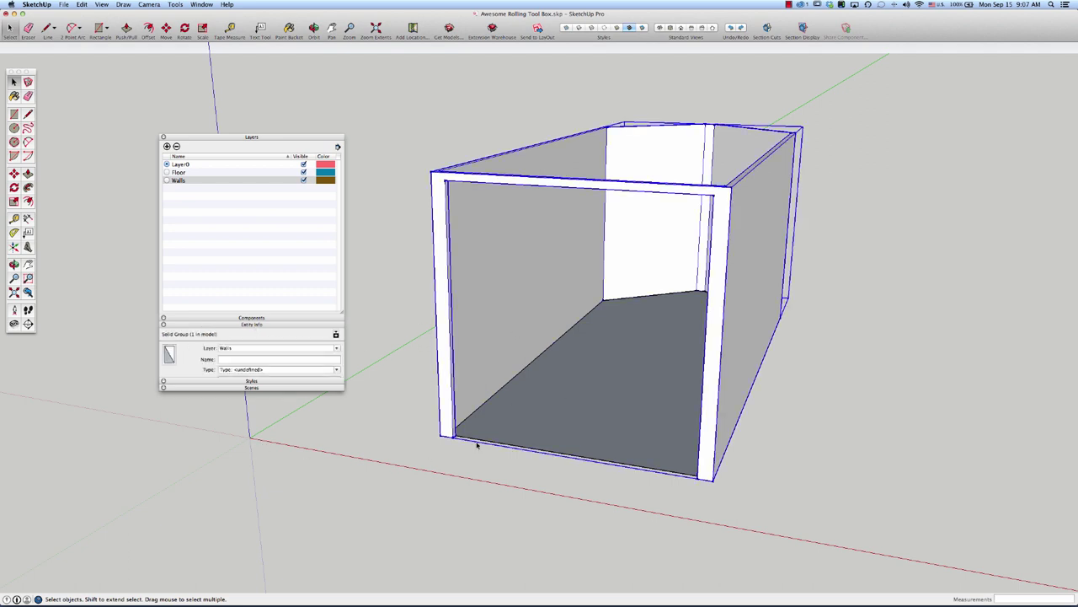
pyautogui.click(500, 414)
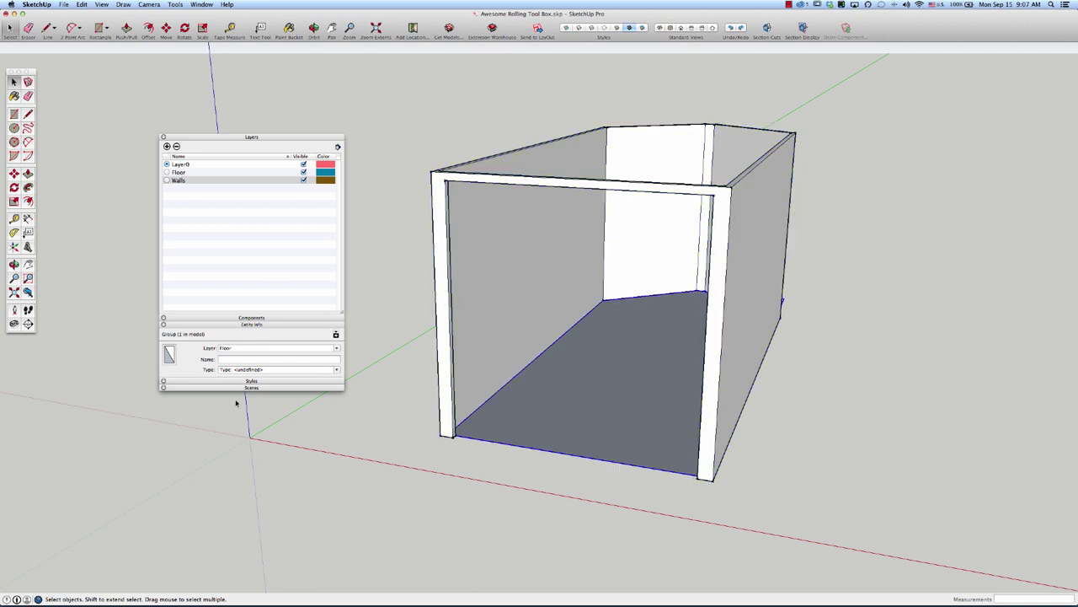
pyautogui.click(494, 309)
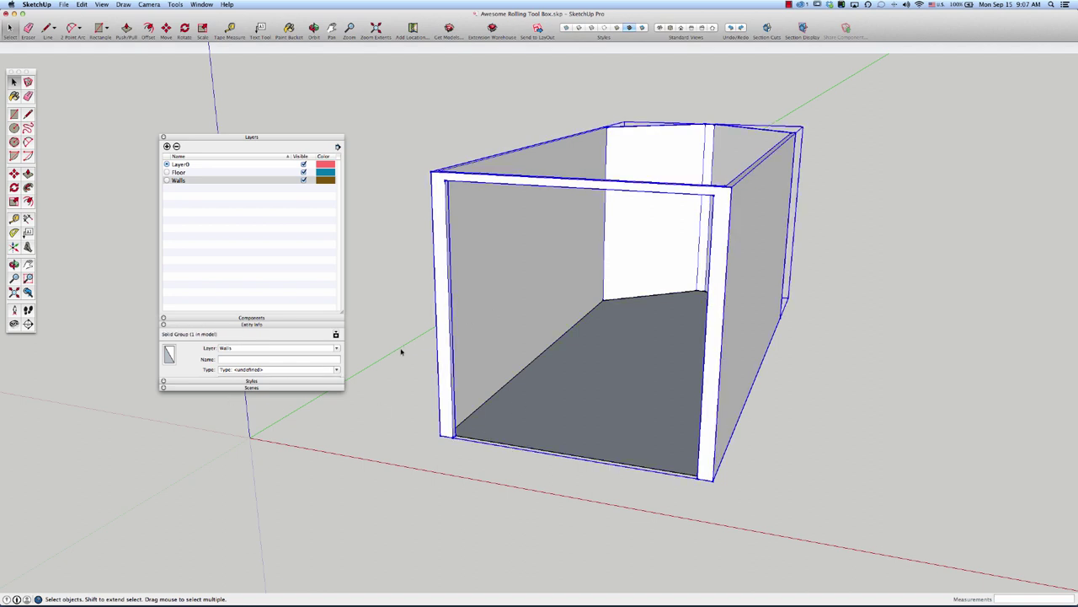
pyautogui.click(336, 348)
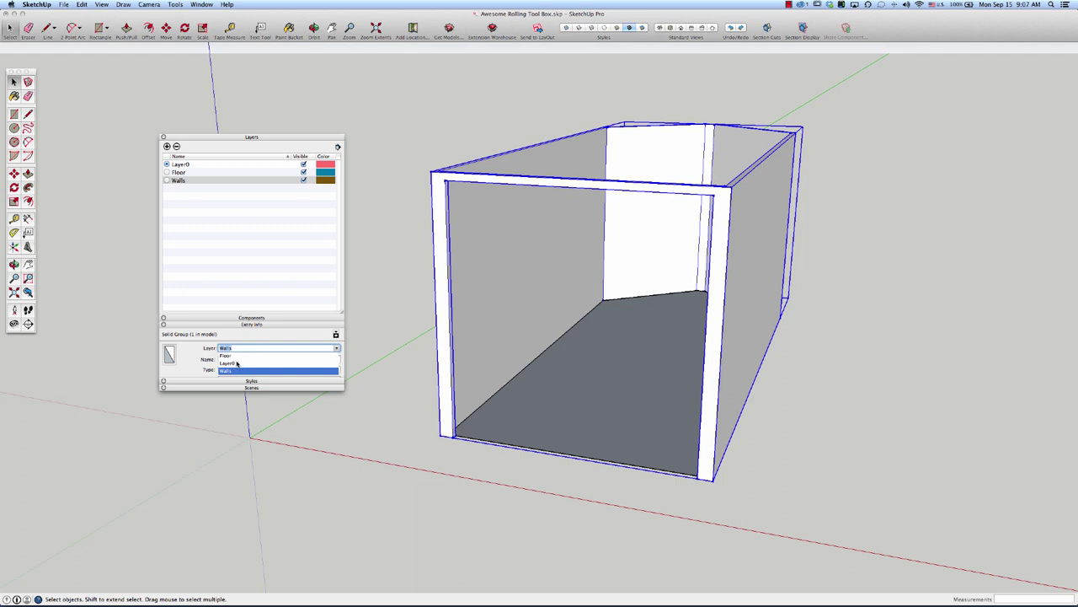
pyautogui.click(380, 315)
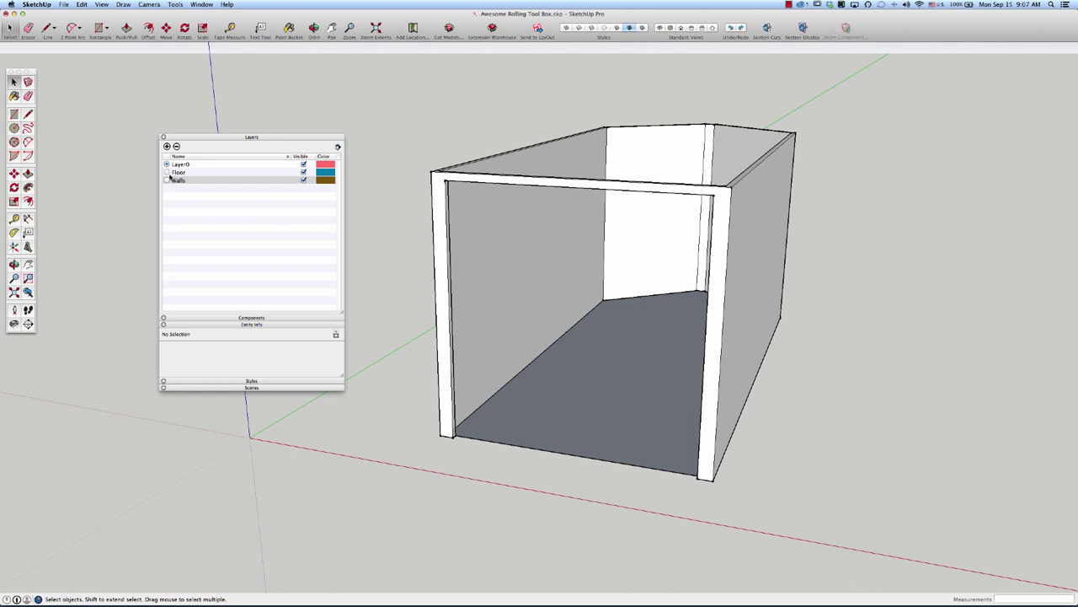
pyautogui.click(166, 172)
pyautogui.click(166, 181)
pyautogui.click(167, 165)
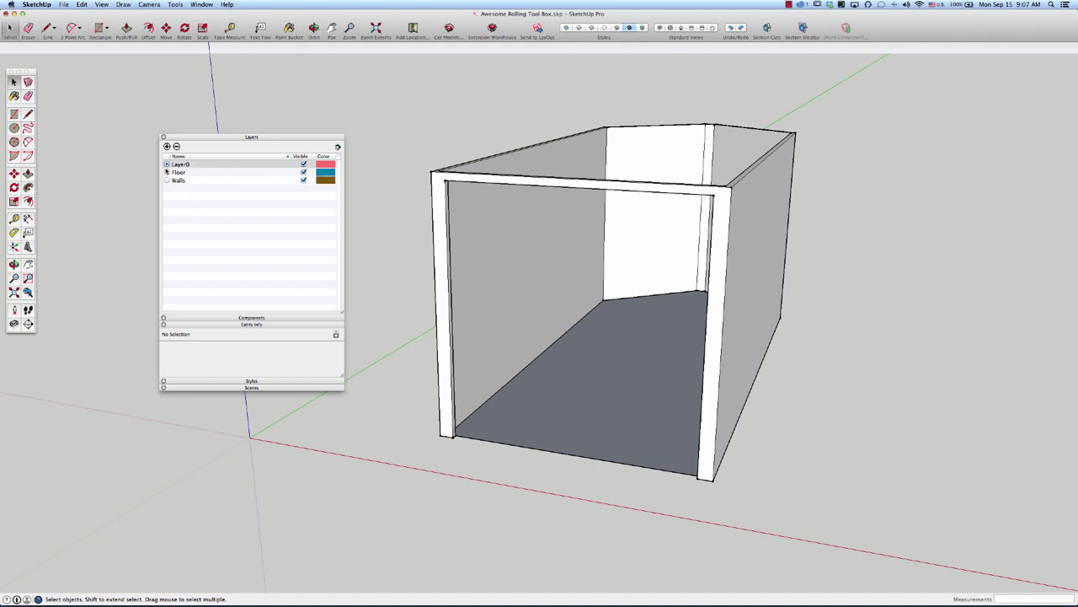
pyautogui.click(304, 181)
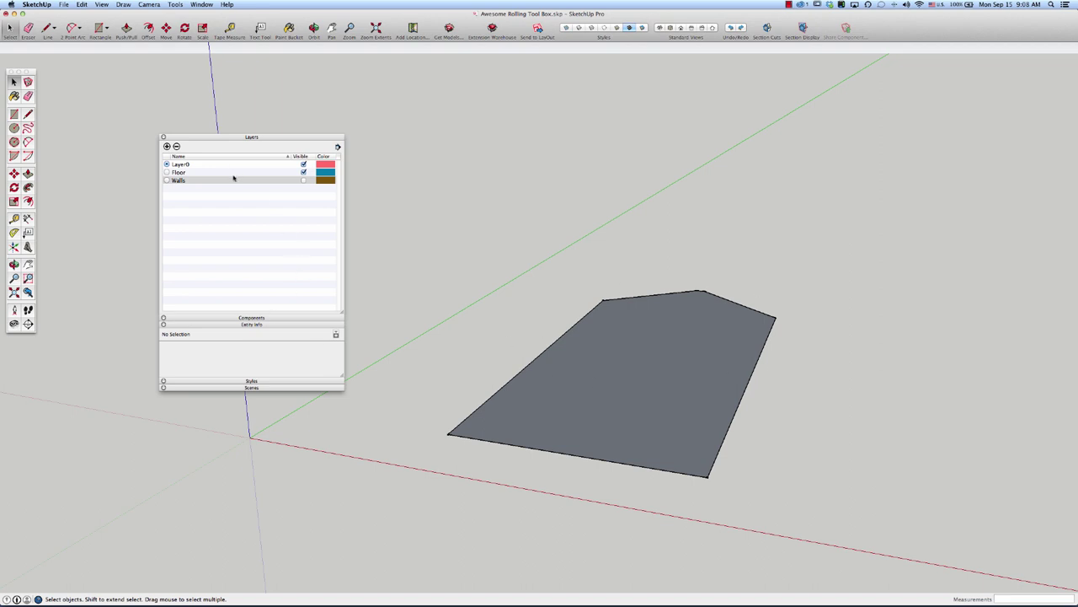
pyautogui.click(303, 180)
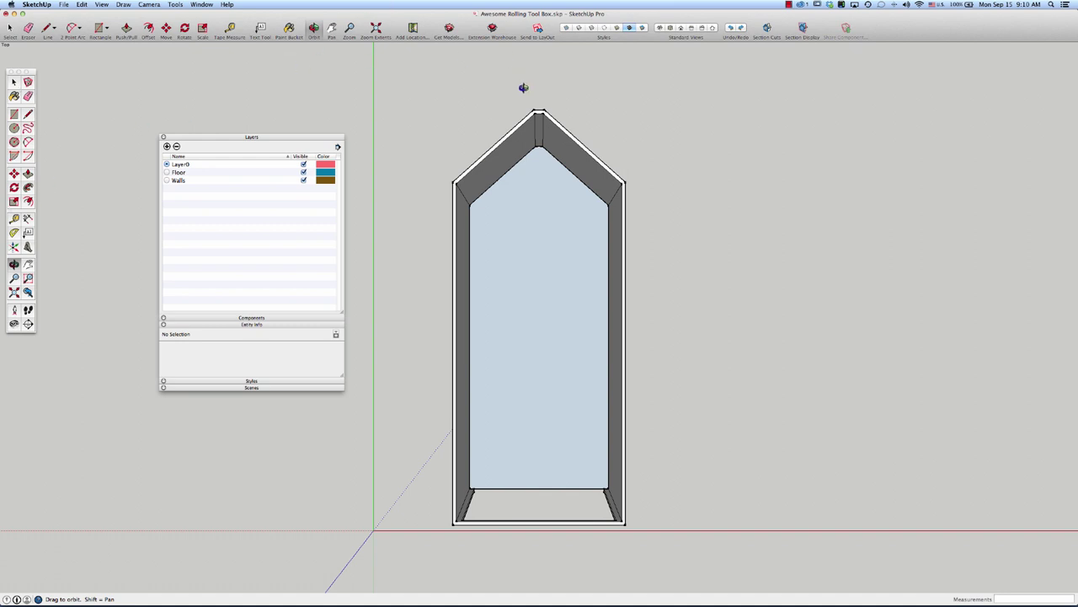
# - Search 3D Warehouse for Paulk and load the Paulk Mobile Woodshop model into this model
pyautogui.click(449, 27)
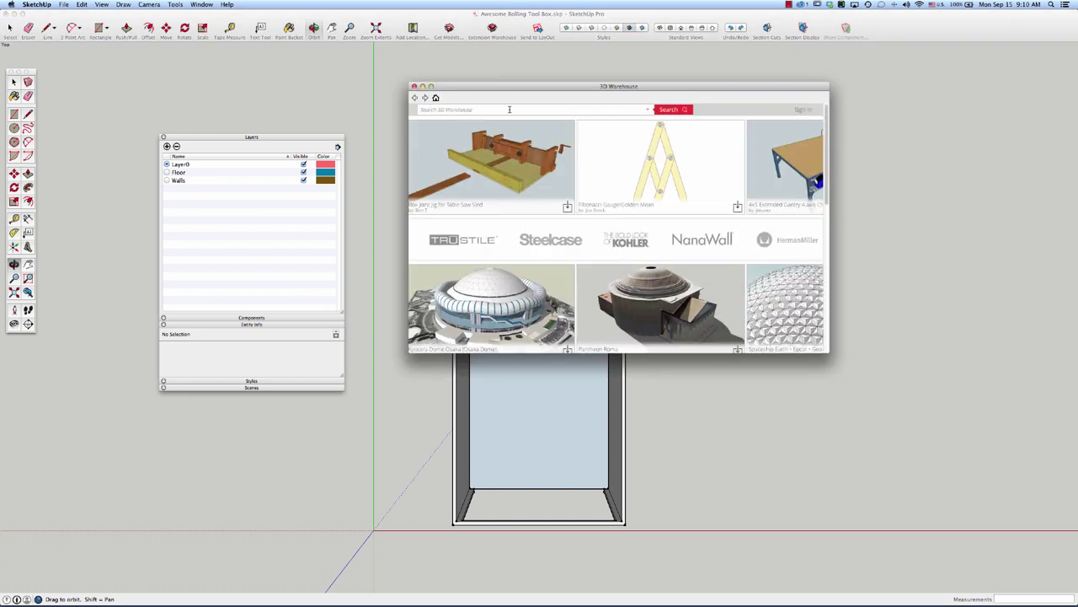
pyautogui.write('Paulk')
pyautogui.click(676, 111)
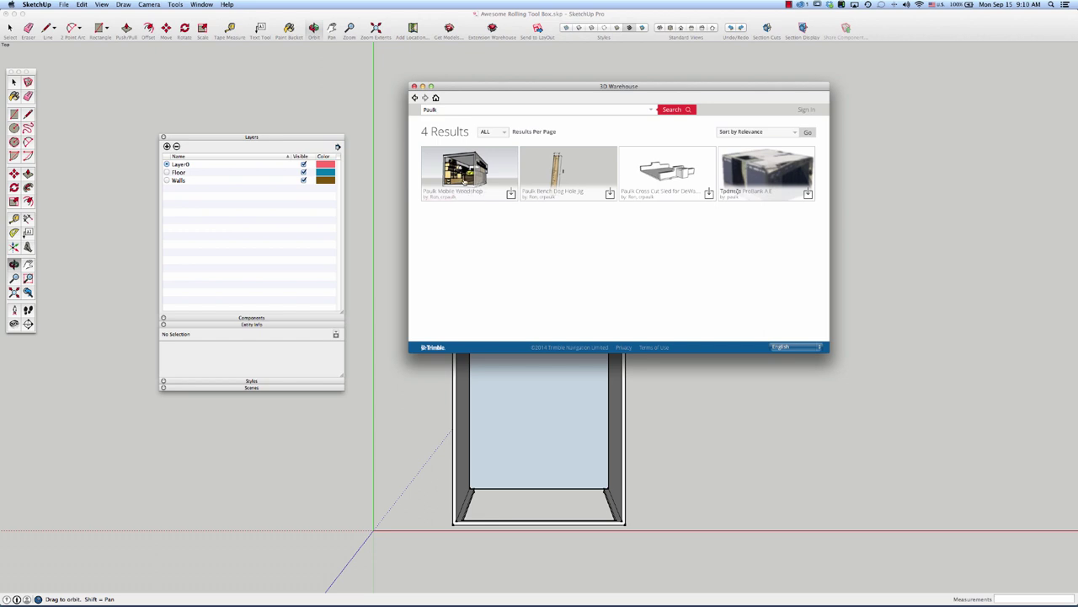
pyautogui.click(480, 183)
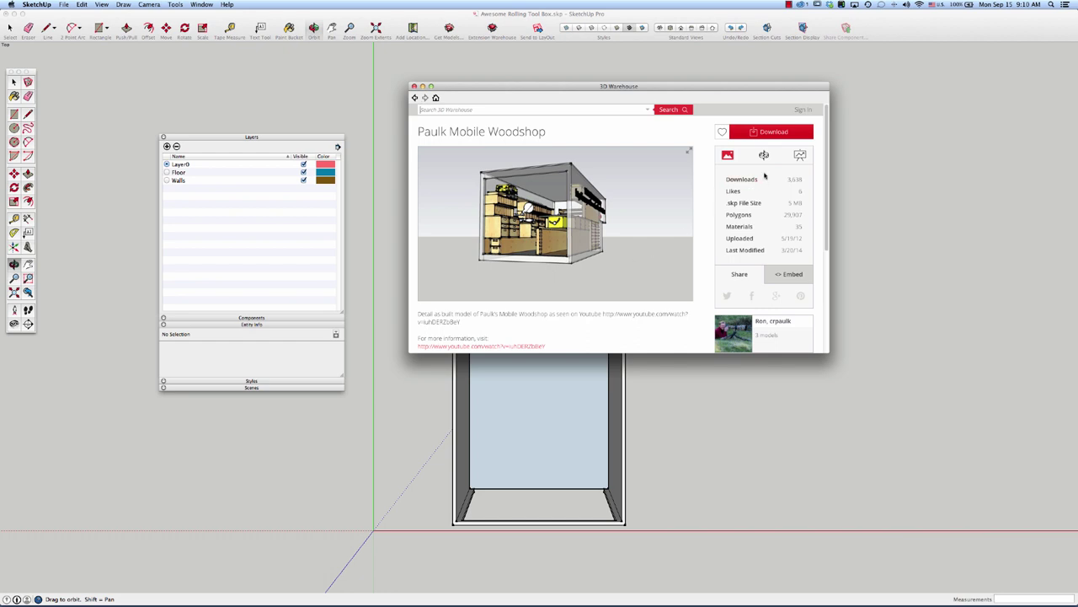
pyautogui.click(771, 132)
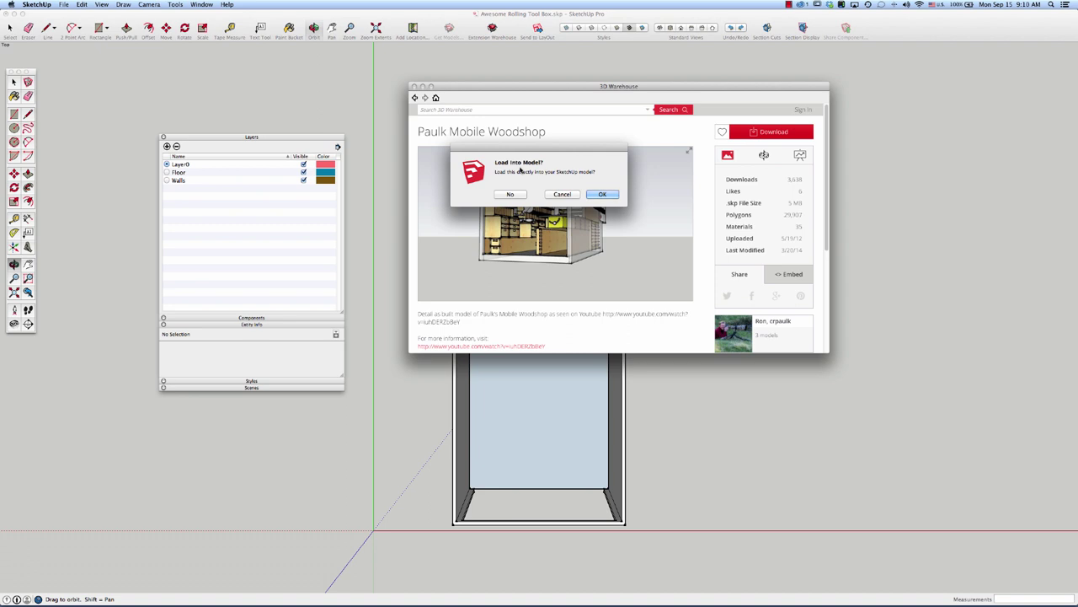
pyautogui.click(599, 195)
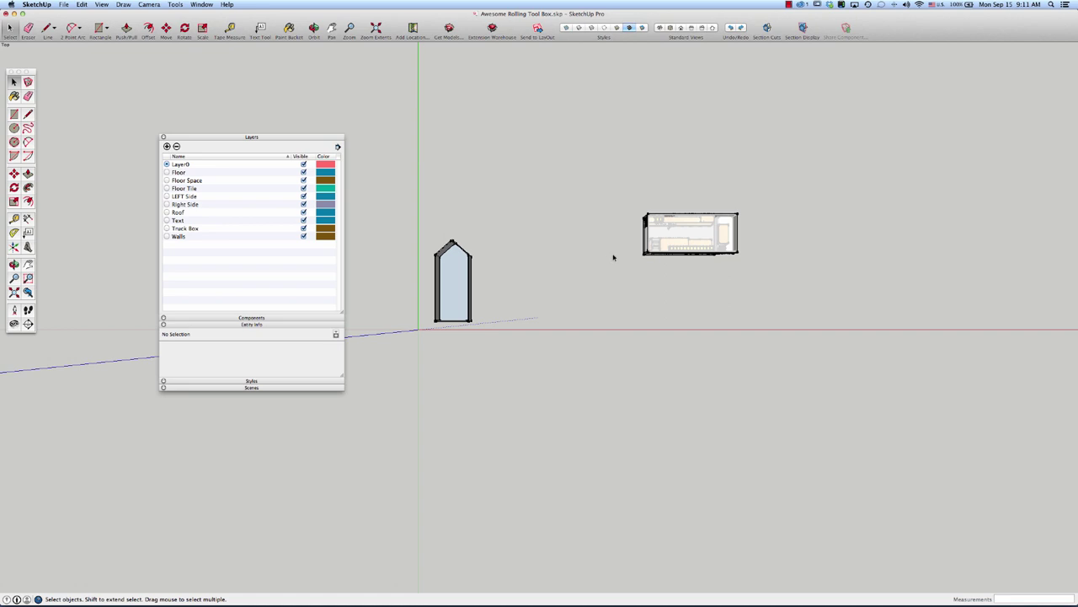
pyautogui.scroll(2, 668, 246)
pyautogui.click(668, 246)
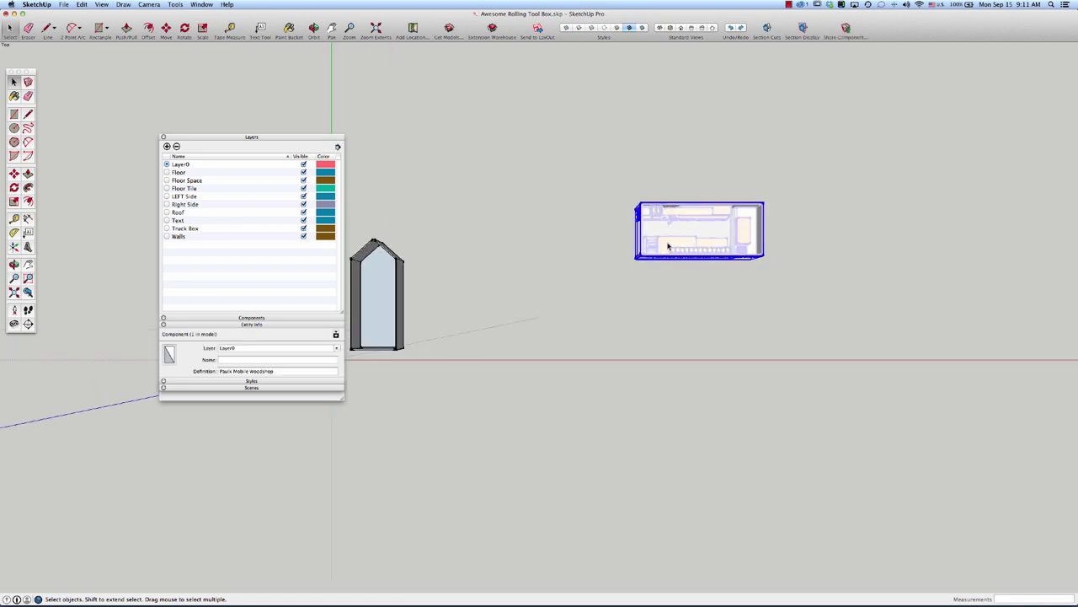
pyautogui.moveTo(668, 246); pyautogui.dragTo(618, 221, button='middle')
pyautogui.scroll(5, 618, 221)
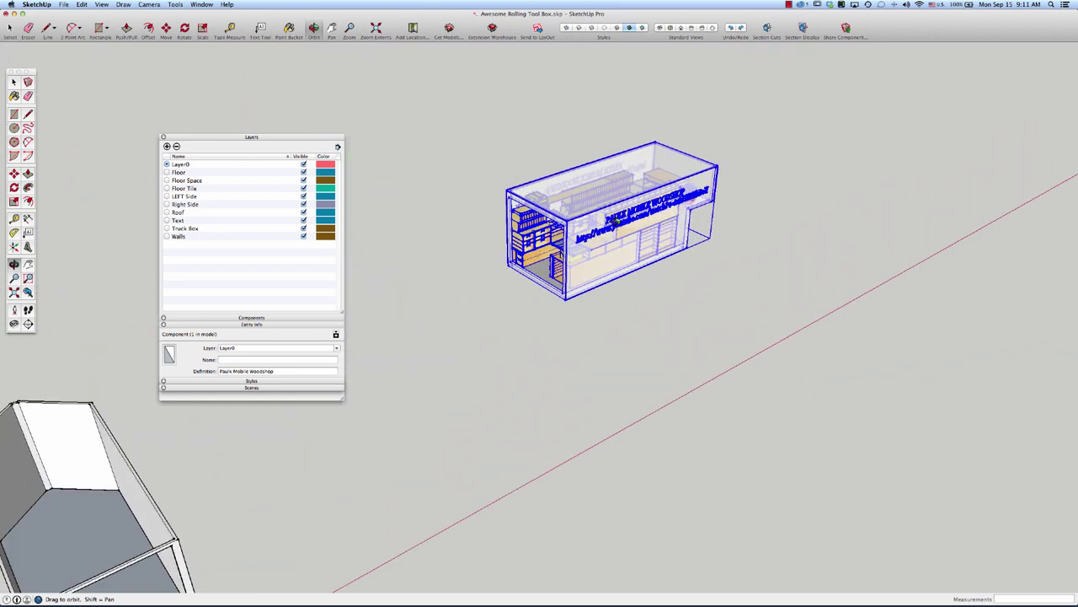
pyautogui.scroll(4, 618, 221)
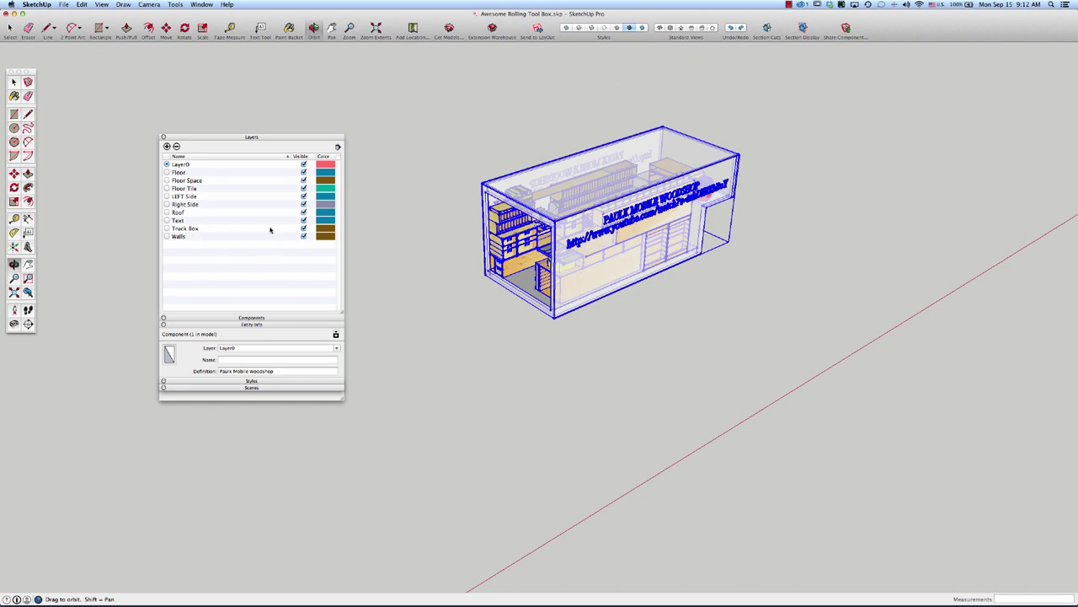
pyautogui.click(304, 228)
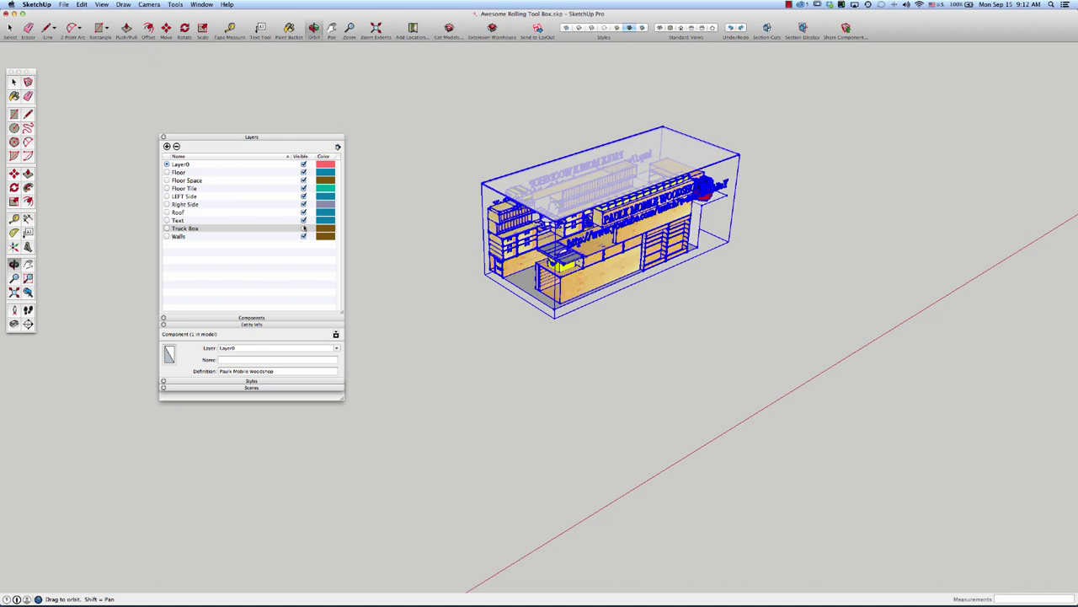
pyautogui.click(304, 221)
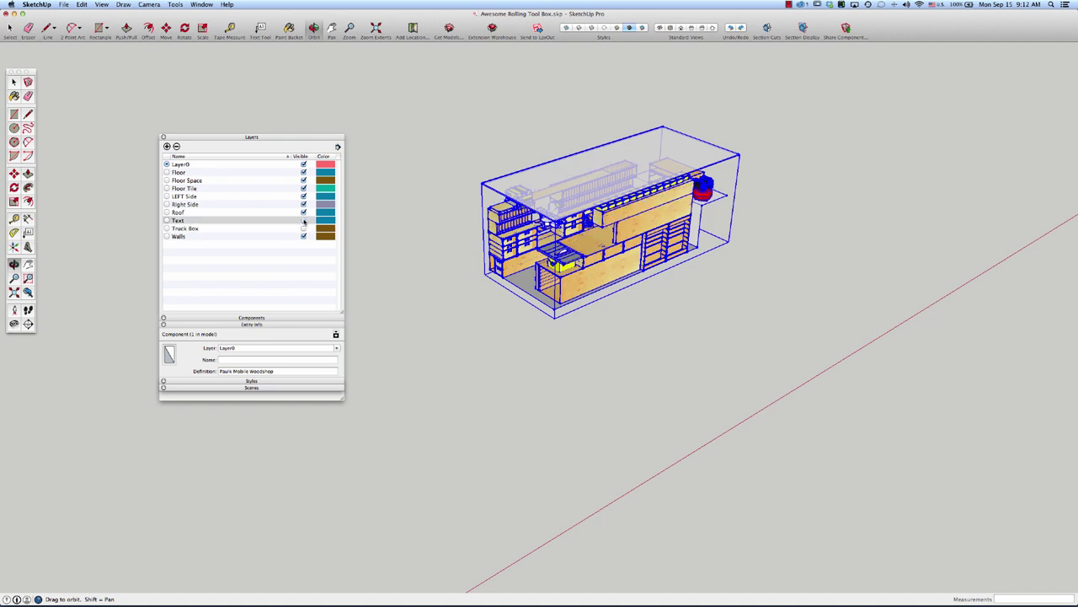
pyautogui.click(304, 221)
pyautogui.click(304, 229)
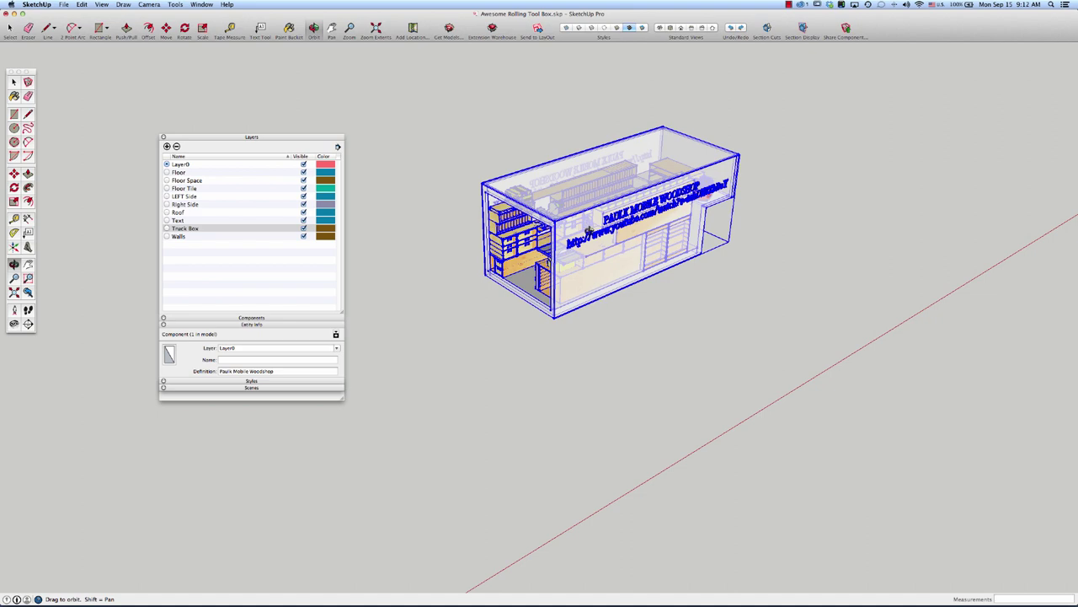
pyautogui.scroll(5, 590, 218)
pyautogui.press('space')
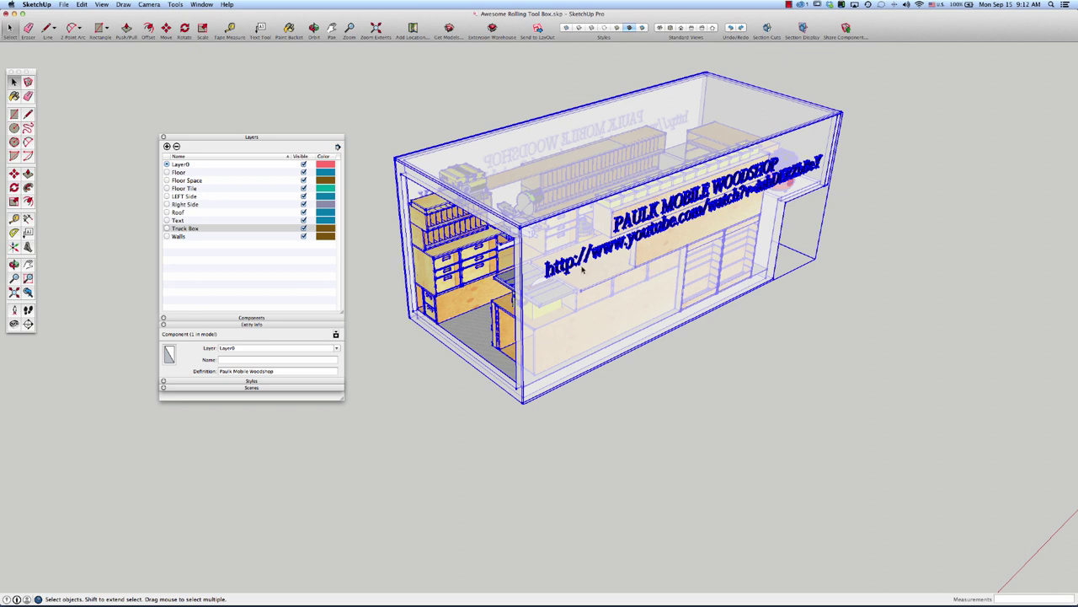
# - Inside the woodshop component, delete the truck box walls, roof and both PAULK lettering pieces
pyautogui.doubleClick(750, 157)
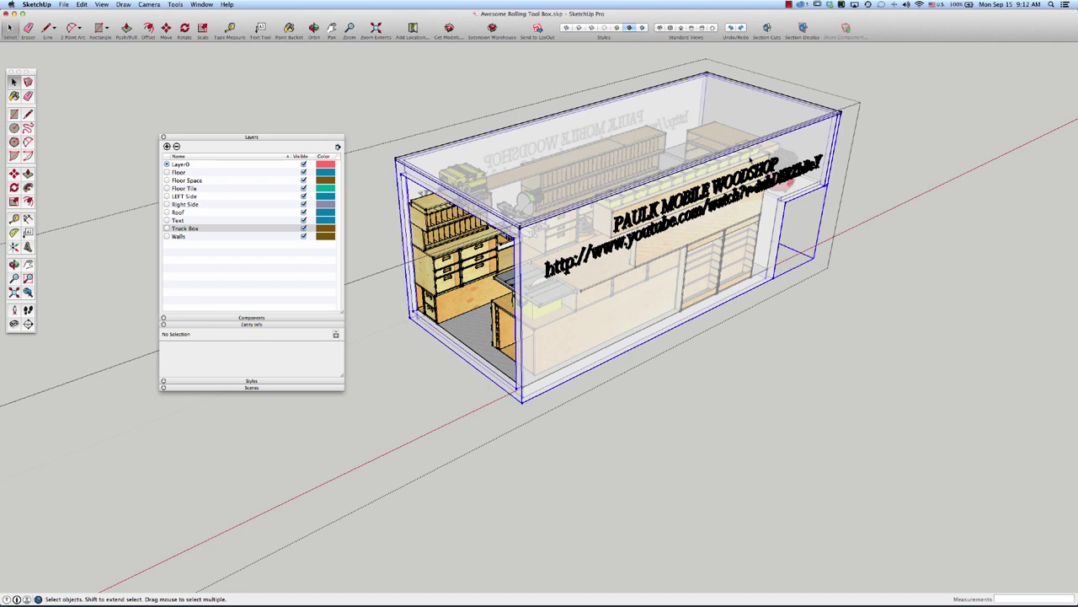
pyautogui.press('Delete')
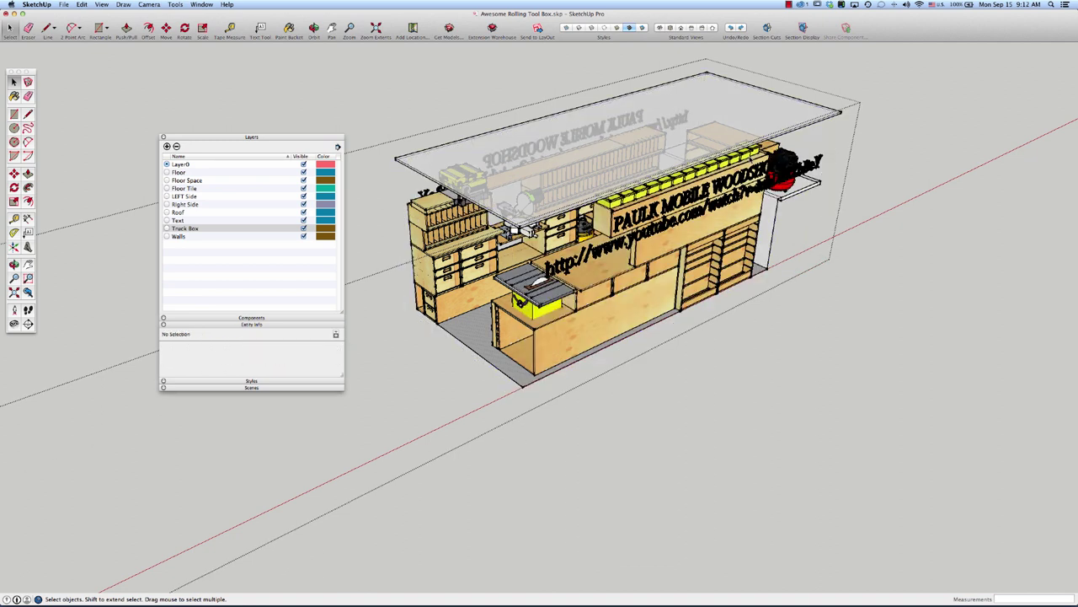
pyautogui.click(737, 85)
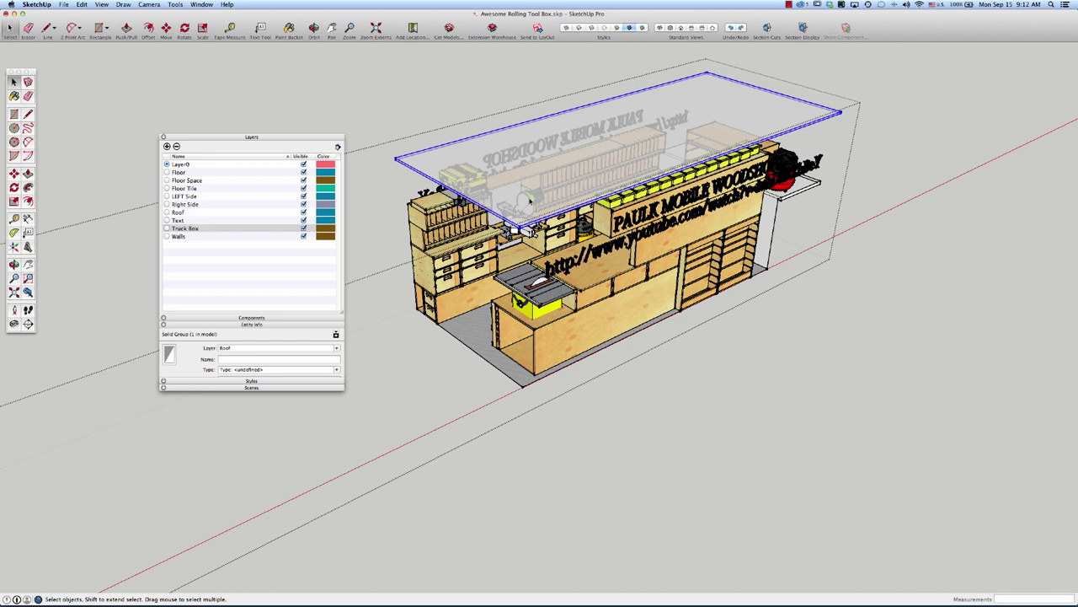
pyautogui.press('Delete')
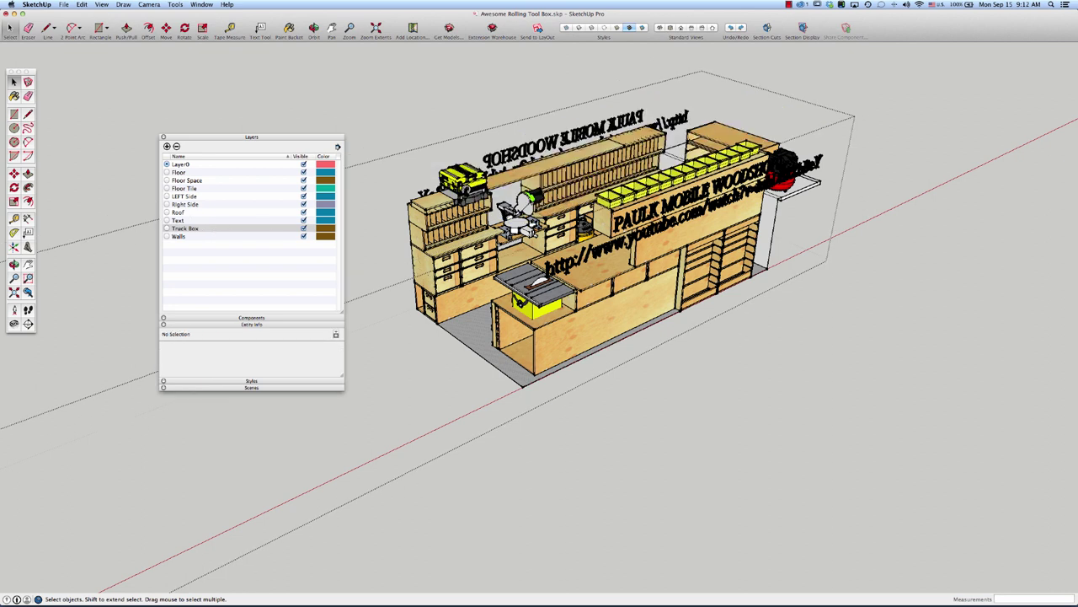
pyautogui.click(586, 128)
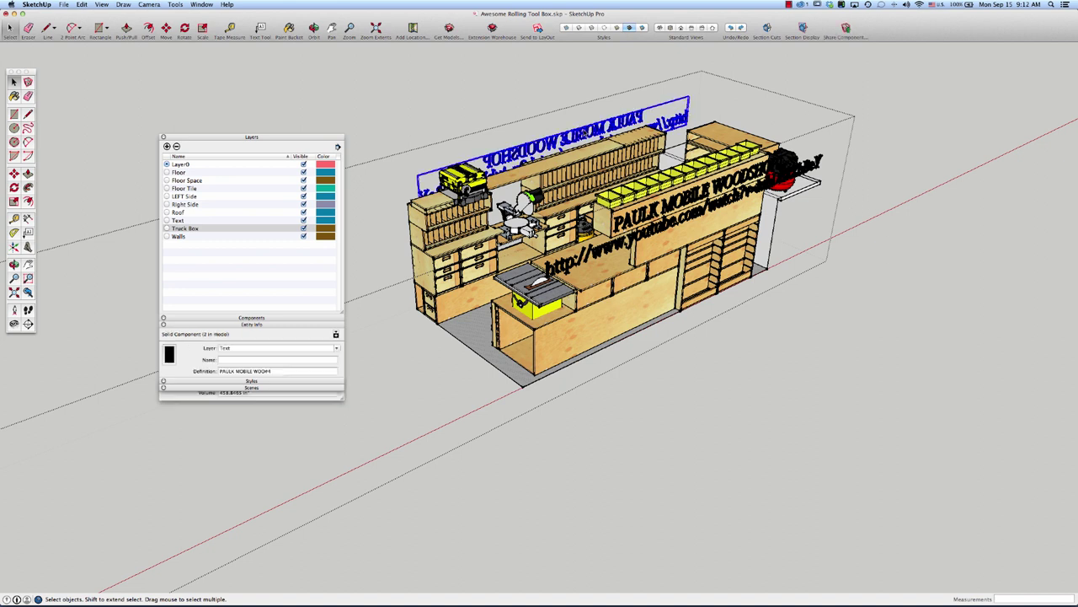
pyautogui.press('Delete')
pyautogui.click(640, 206)
pyautogui.press('Delete')
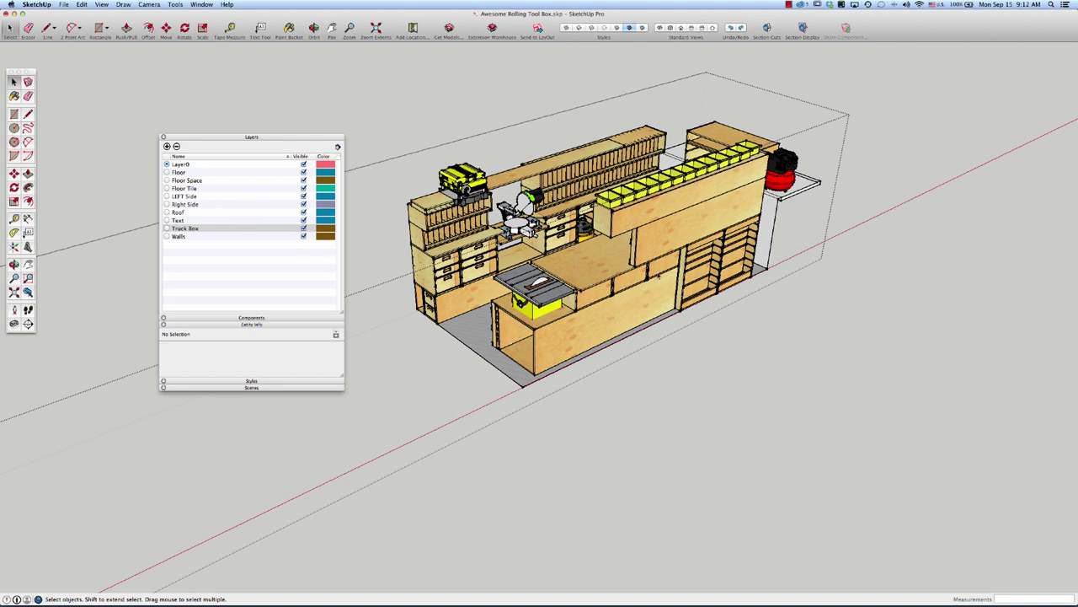
# - Delete the small shelf beside the red compressor and the floor tile under the cabinets
pyautogui.click(773, 222)
pyautogui.click(774, 222)
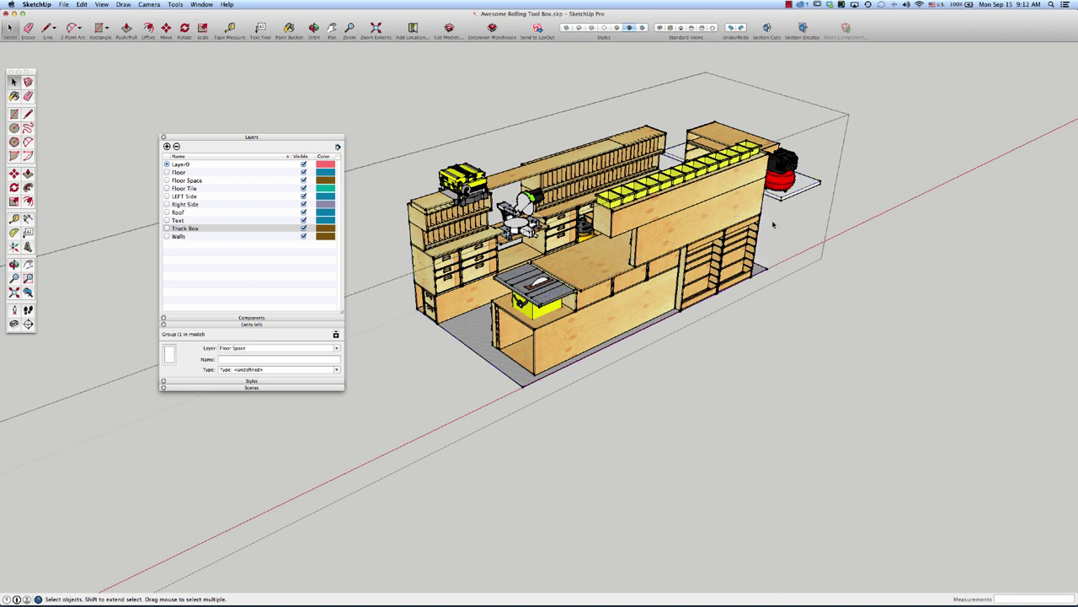
pyautogui.click(799, 187)
pyautogui.press('Delete')
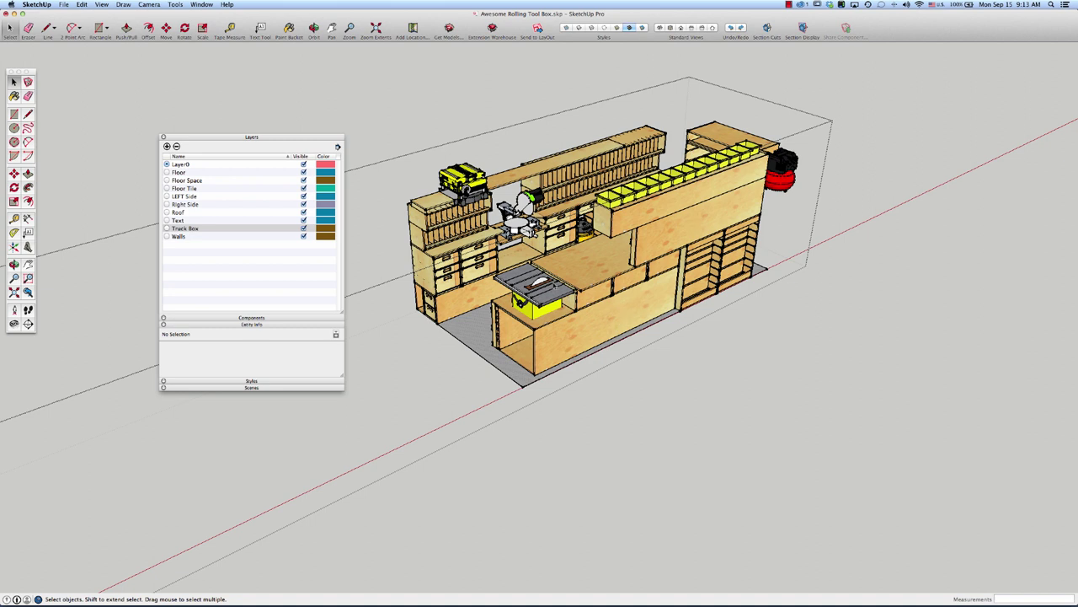
pyautogui.click(475, 325)
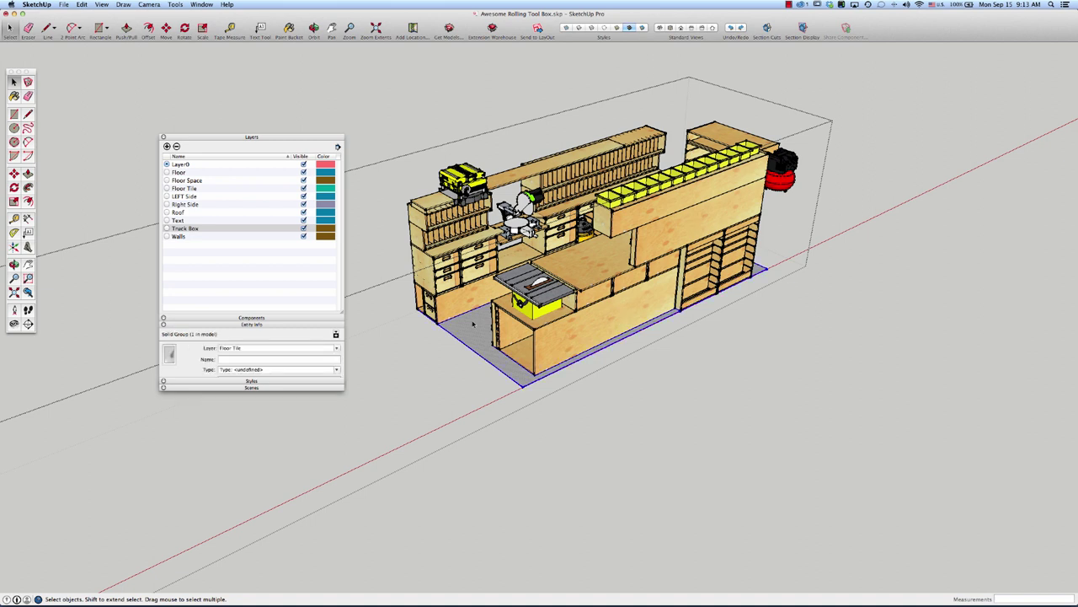
pyautogui.press('Delete')
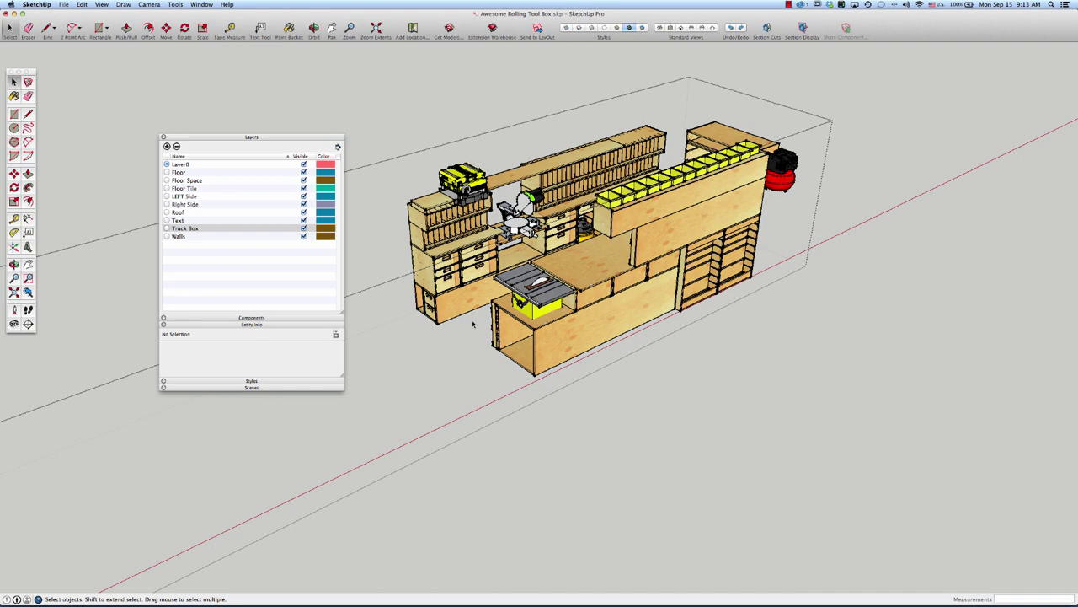
pyautogui.scroll(-8, 473, 324)
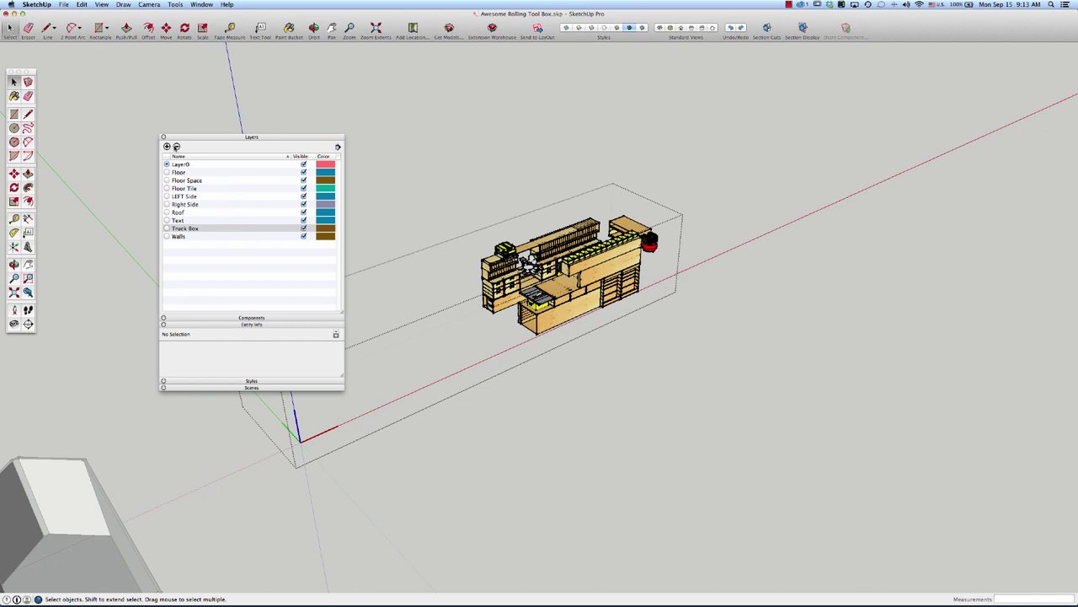
# - Delete the Truck Box, Text and Roof layers
pyautogui.click(176, 147)
pyautogui.click(207, 222)
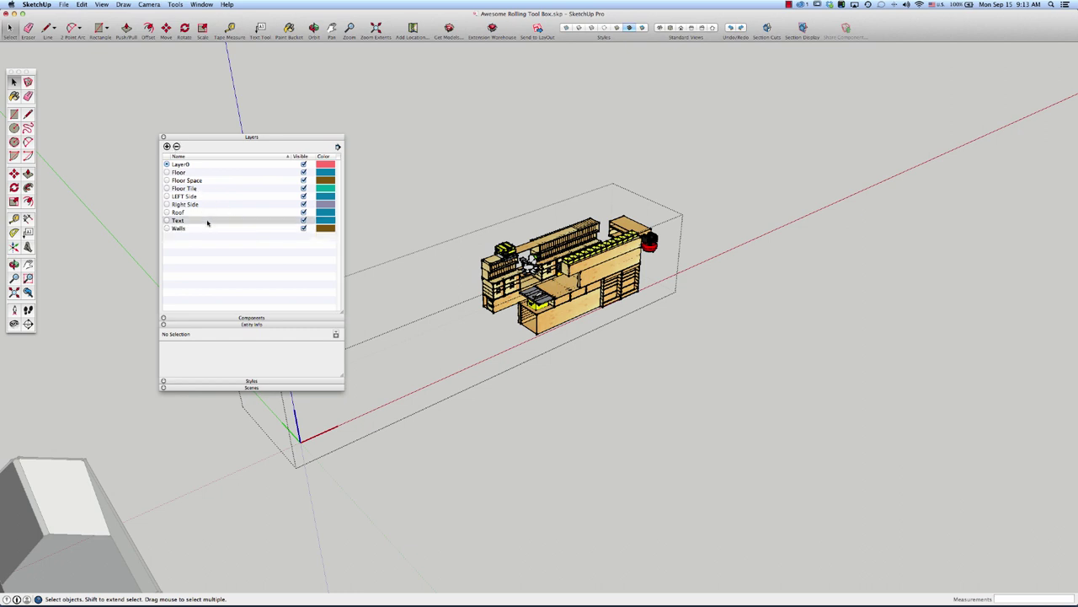
pyautogui.click(176, 147)
pyautogui.click(199, 214)
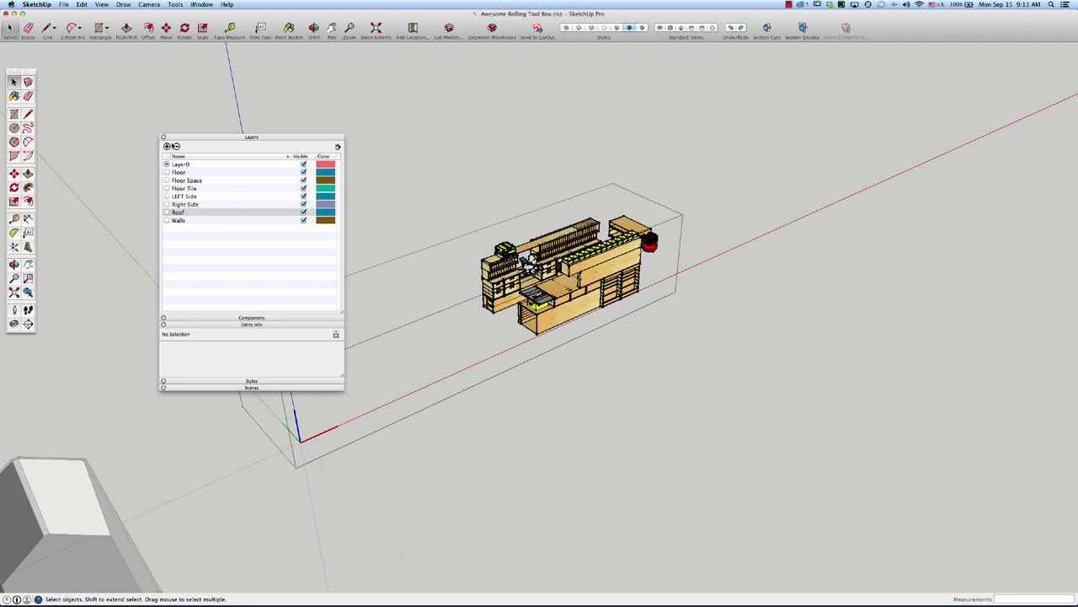
pyautogui.click(176, 146)
# - Start deleting the Right Side layer but cancel, keeping it
pyautogui.click(203, 204)
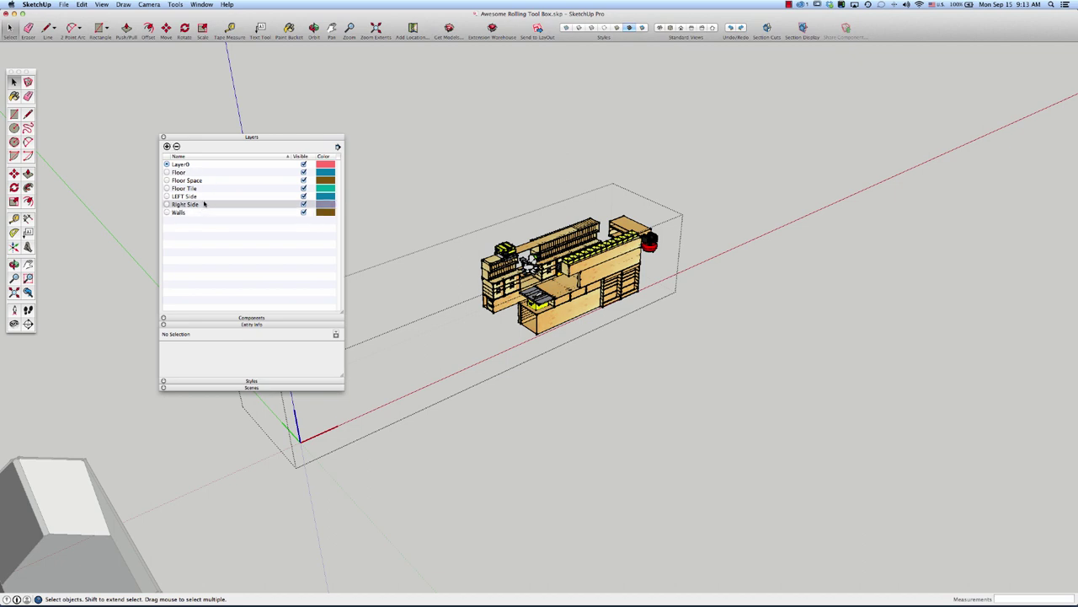
pyautogui.click(177, 146)
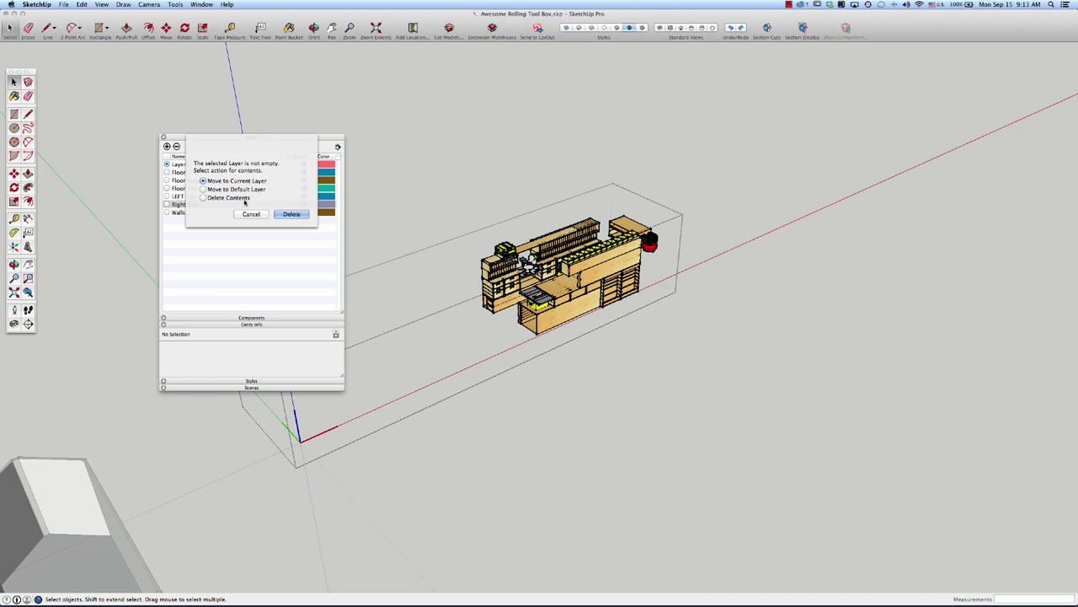
pyautogui.click(244, 214)
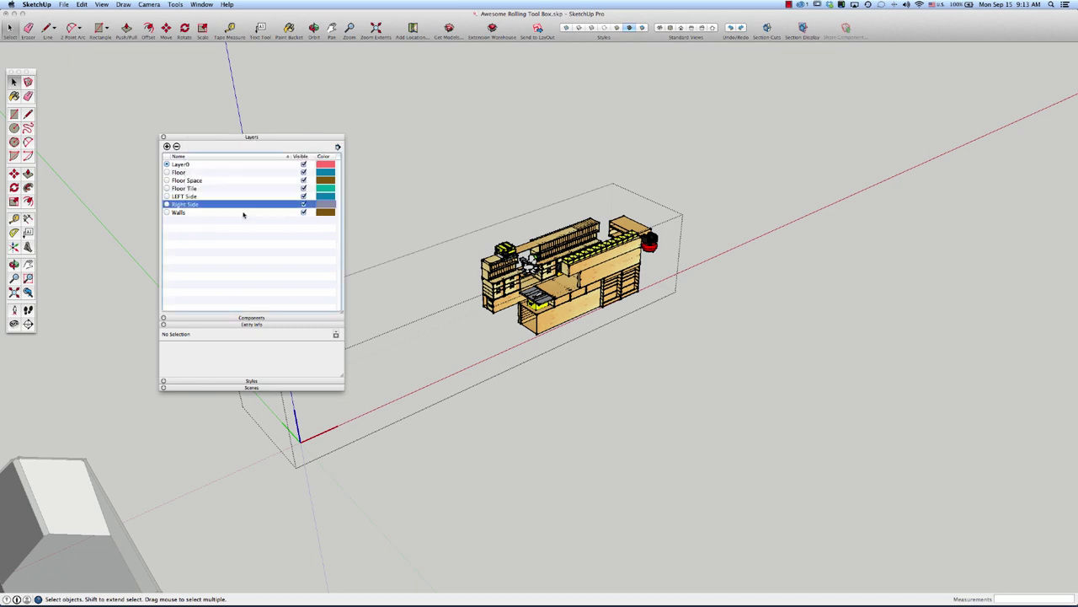
# - Toggle Right Side and LEFT Side visibility to check their contents, then delete the Floor Tile layer
pyautogui.click(303, 205)
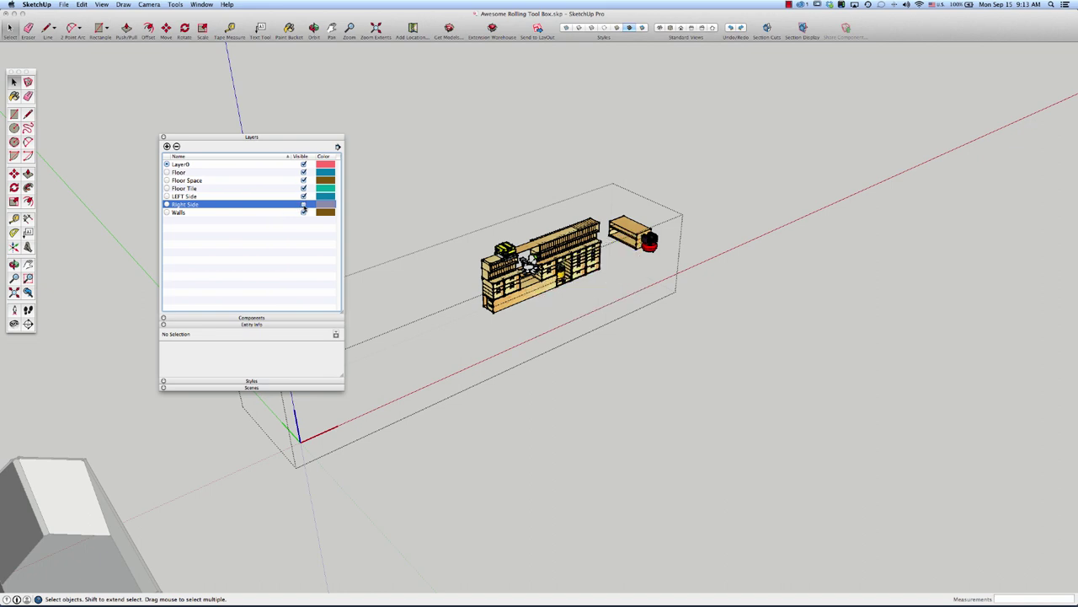
pyautogui.click(303, 205)
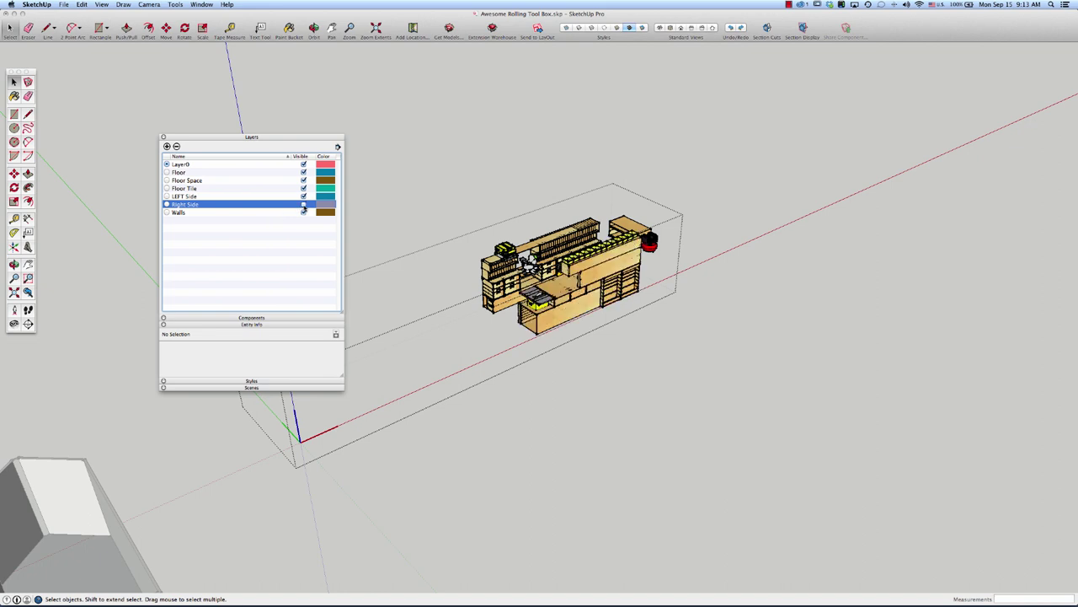
pyautogui.click(303, 205)
pyautogui.click(303, 204)
pyautogui.click(304, 196)
pyautogui.click(304, 196)
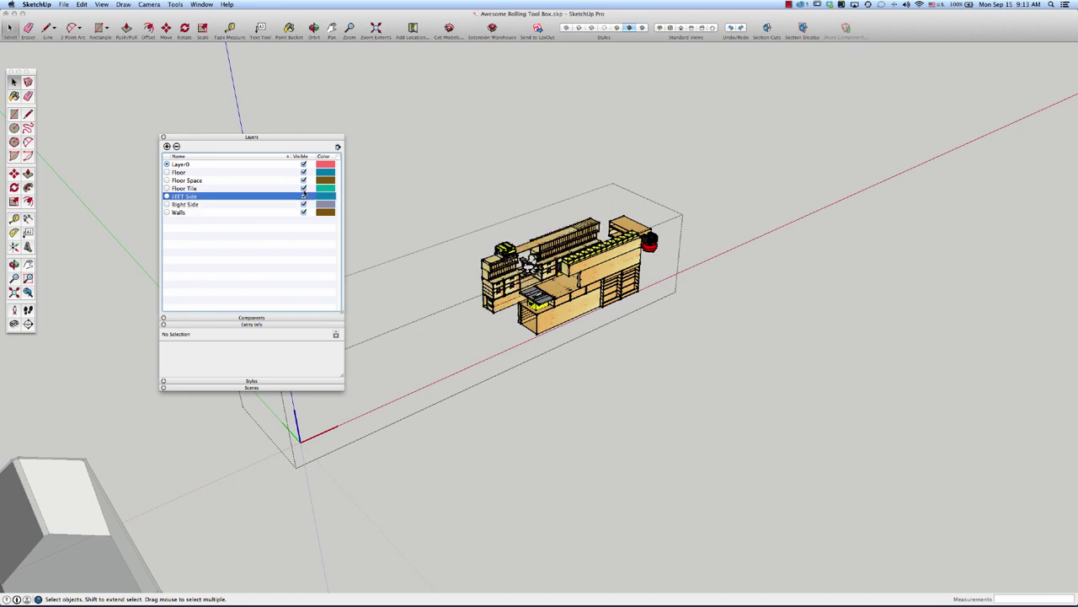
pyautogui.click(304, 189)
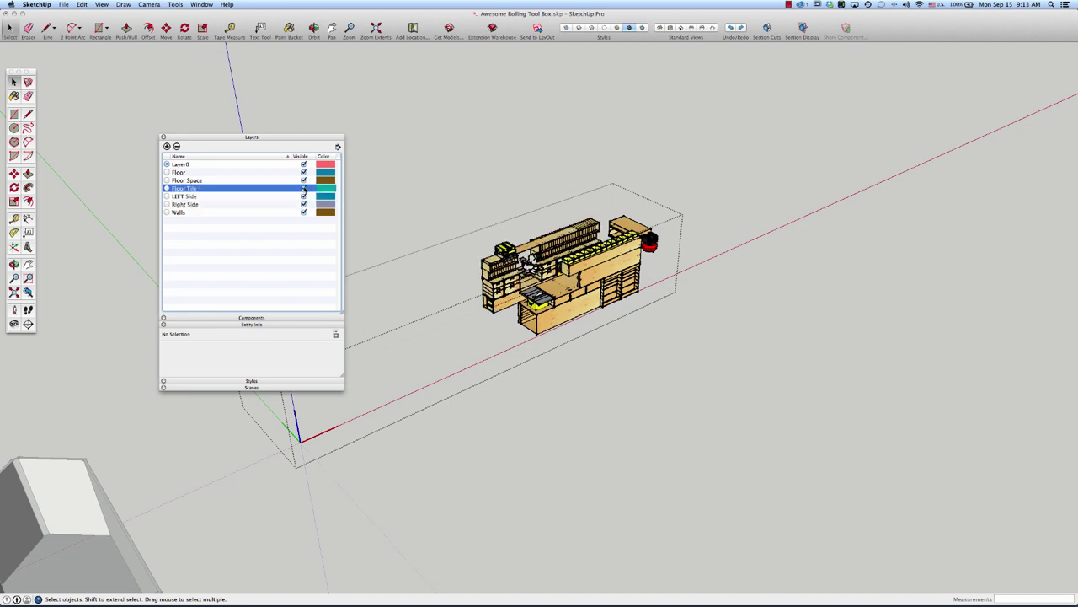
pyautogui.click(177, 147)
# - Delete the Floor Space layer and add a new layer named Mobile Woodshop
pyautogui.click(176, 146)
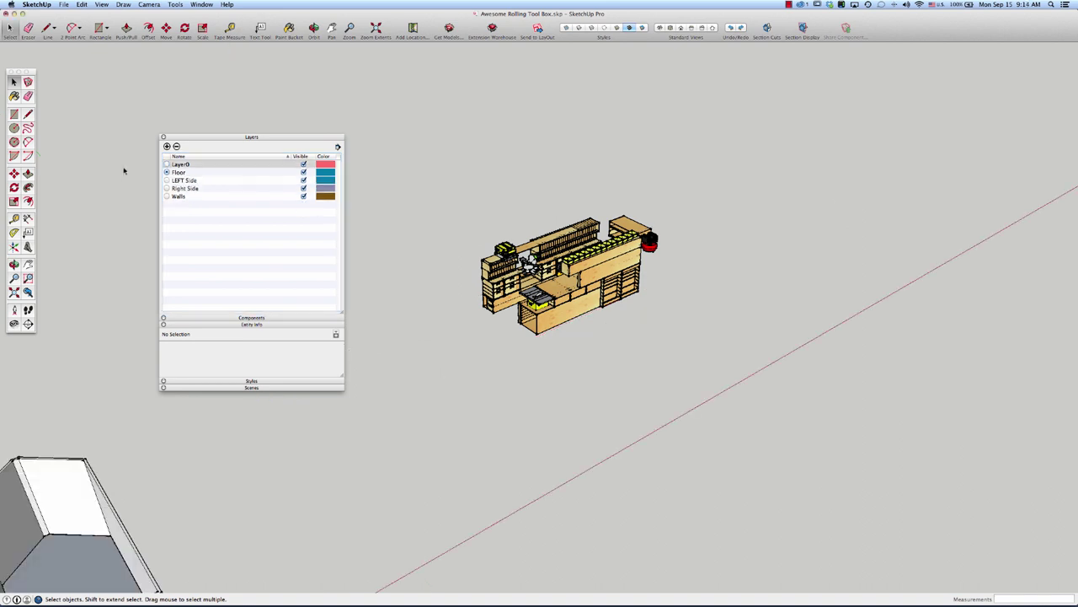
pyautogui.click(167, 147)
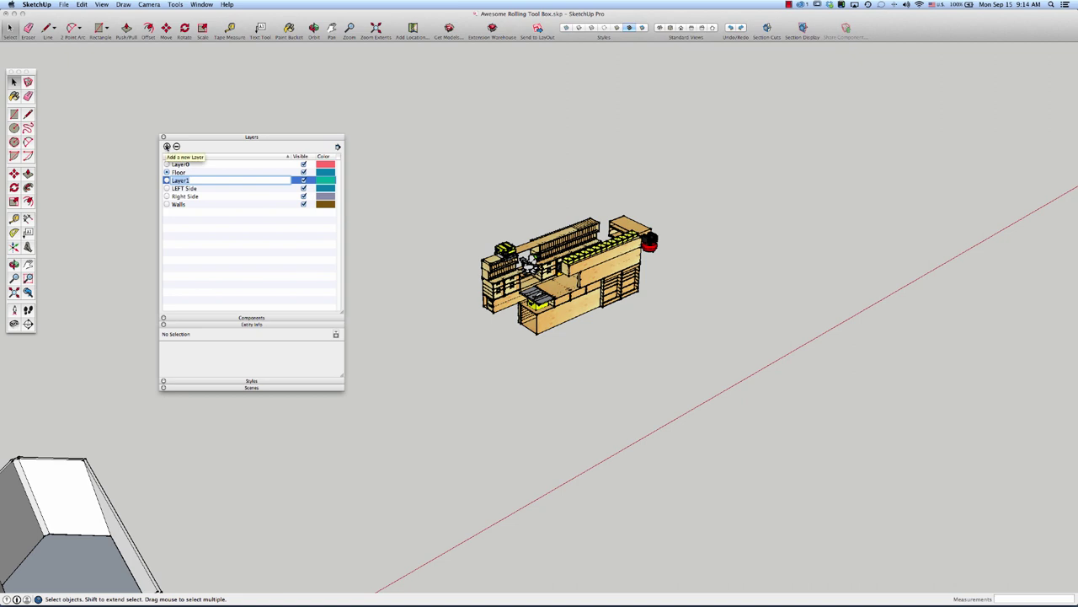
pyautogui.write('Mobi')
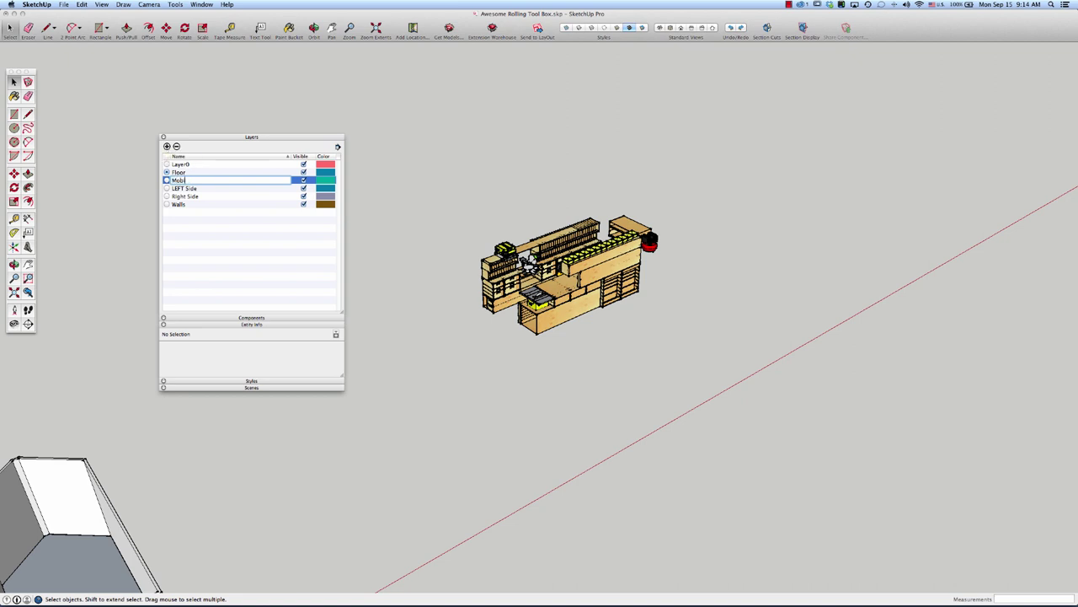
pyautogui.write('le Woodshop')
pyautogui.press('Return')
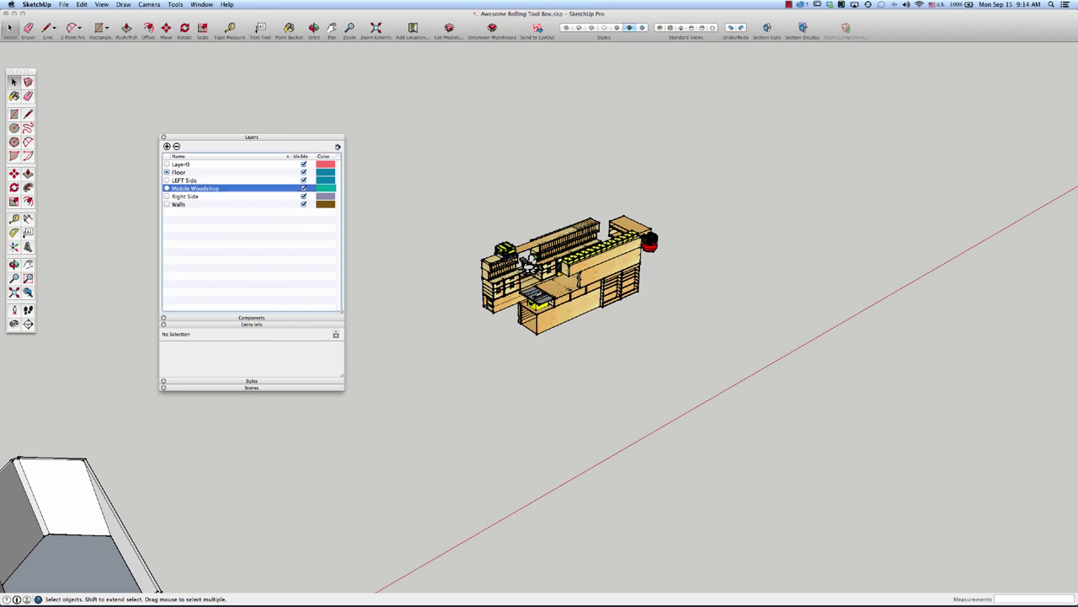
# - Assign the imported woodshop component to the Mobile Woodshop layer in Entity Info
pyautogui.click(166, 164)
pyautogui.click(193, 188)
pyautogui.click(568, 283)
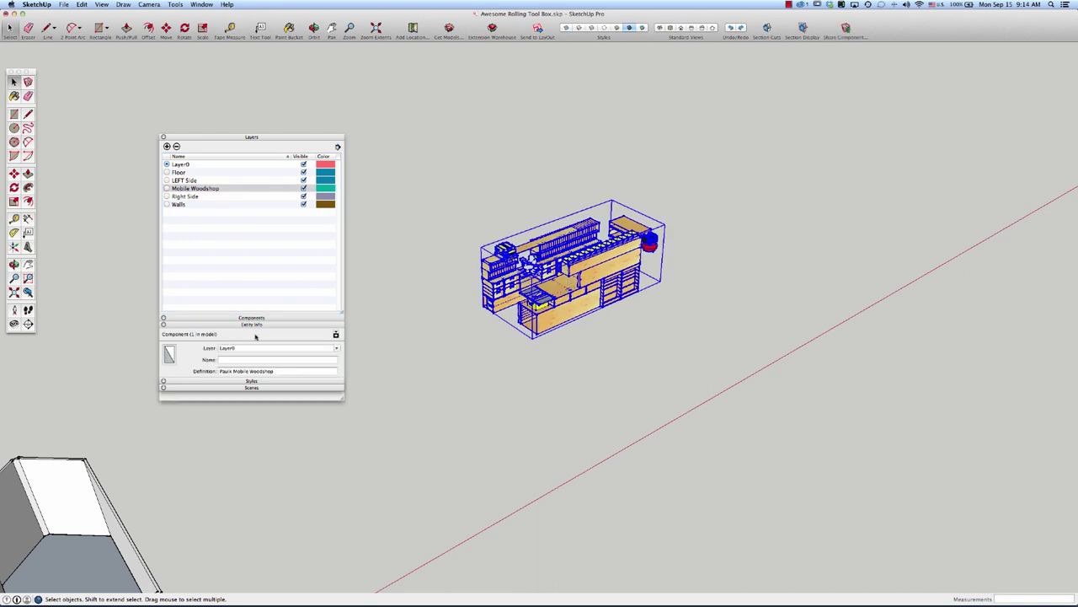
pyautogui.click(336, 349)
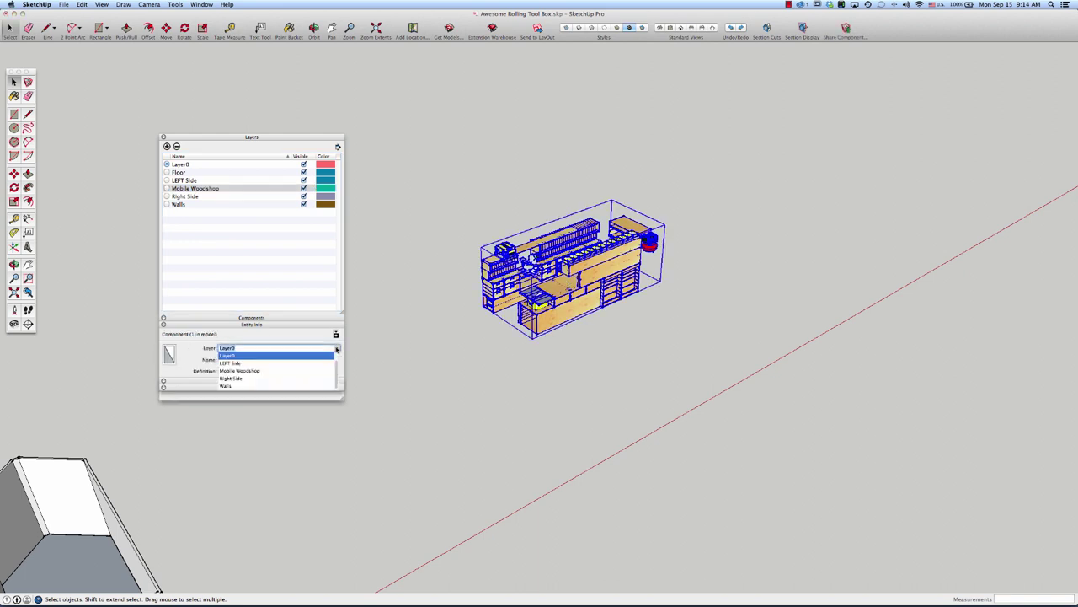
pyautogui.click(257, 371)
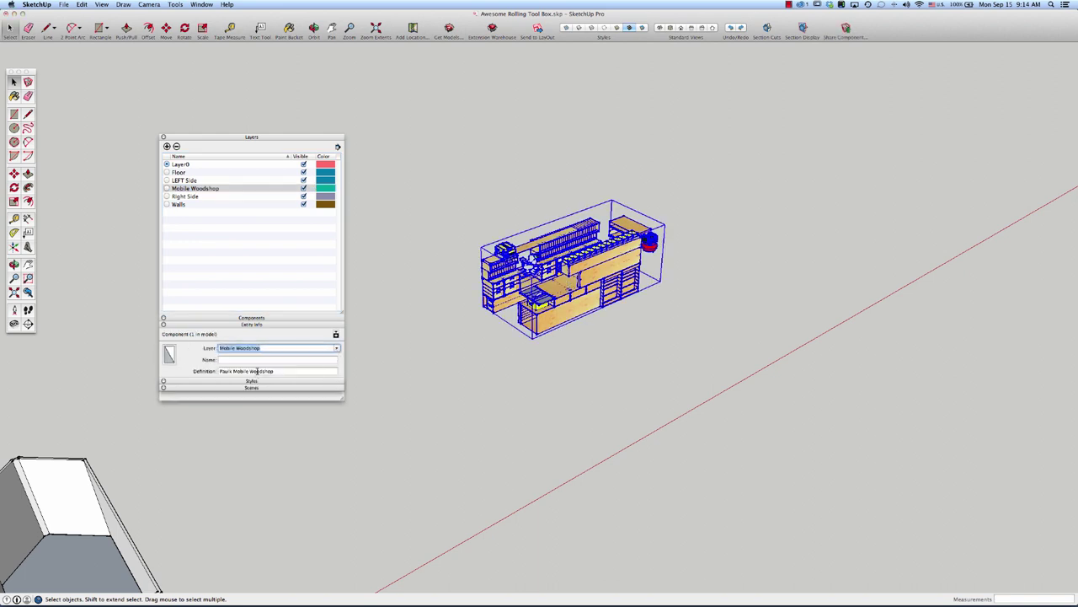
pyautogui.click(376, 360)
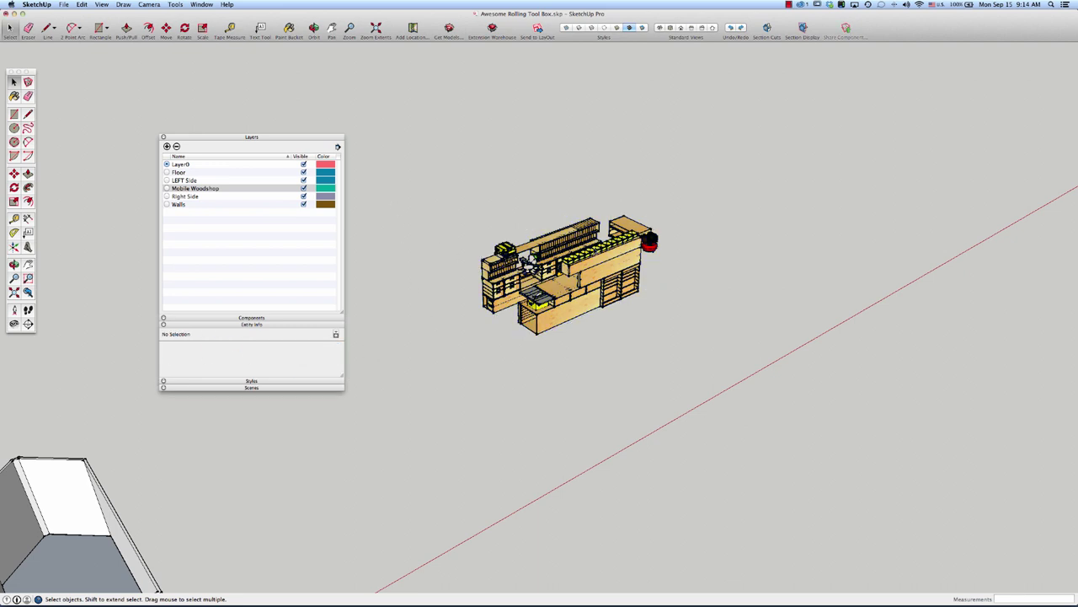
# - Toggle the Mobile Woodshop layer's visibility to confirm it holds the woodshop
pyautogui.click(303, 188)
pyautogui.click(303, 188)
pyautogui.click(303, 187)
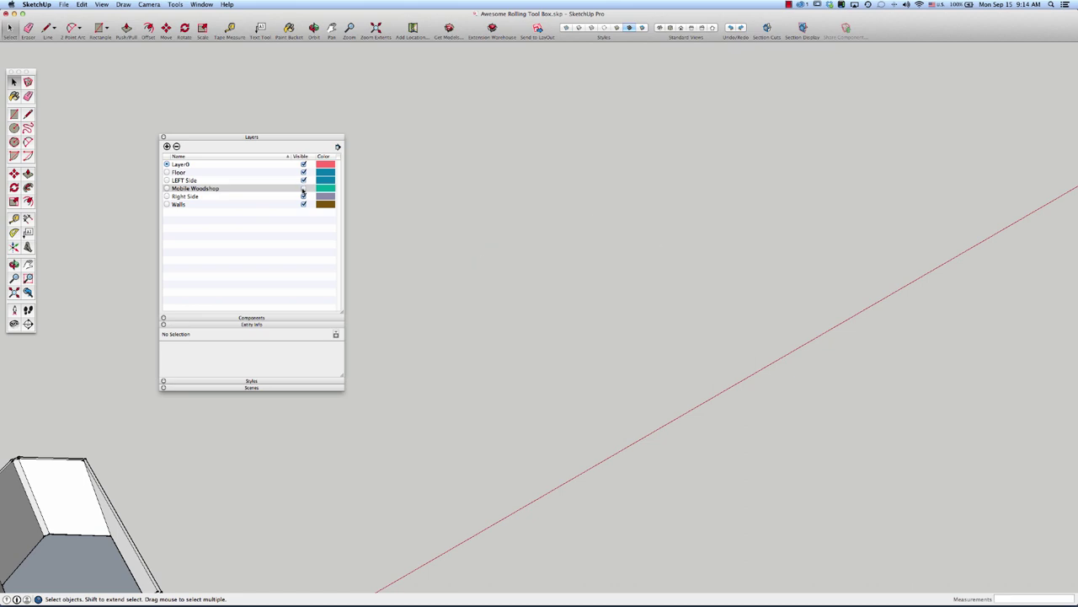
pyautogui.click(304, 188)
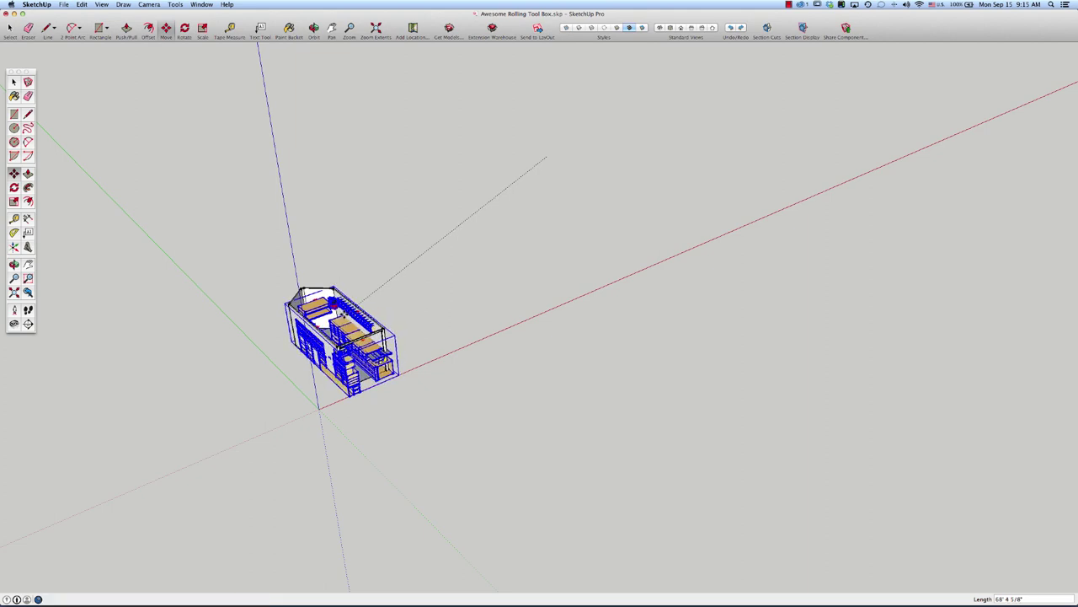
# - Zoom in and drop the woodshop component inside the tapered trailer box, then orbit around it
pyautogui.scroll(2, 345, 310)
pyautogui.scroll(5, 345, 310)
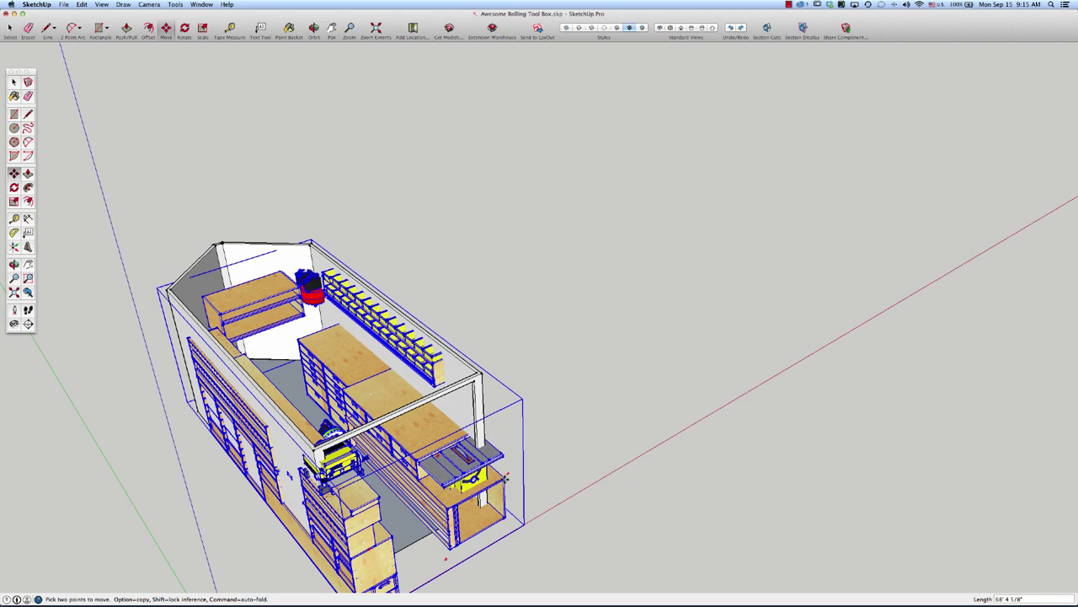
pyautogui.click(496, 462)
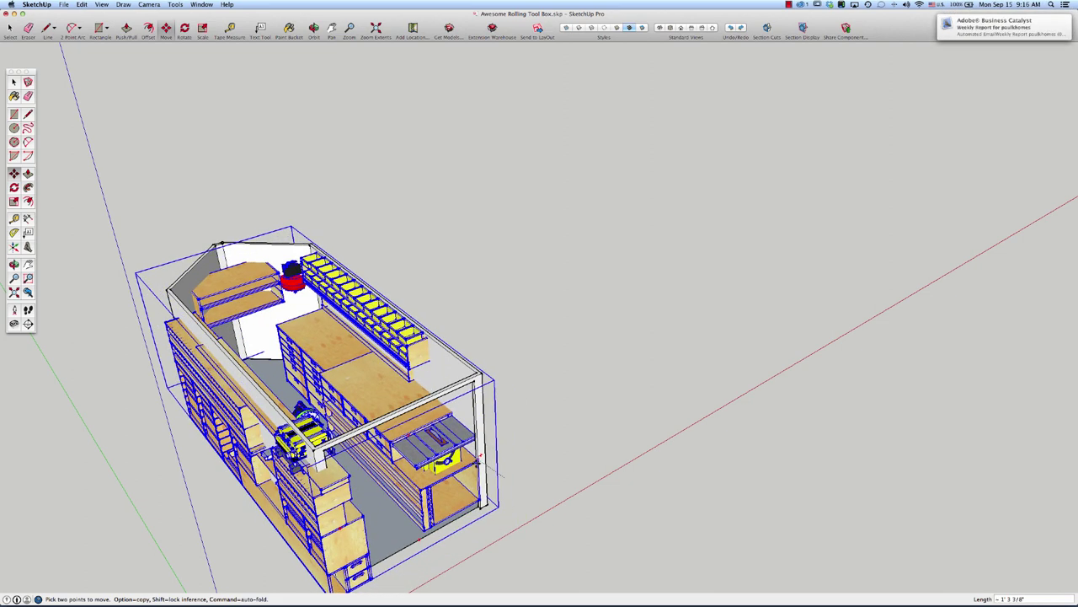
pyautogui.click(480, 465)
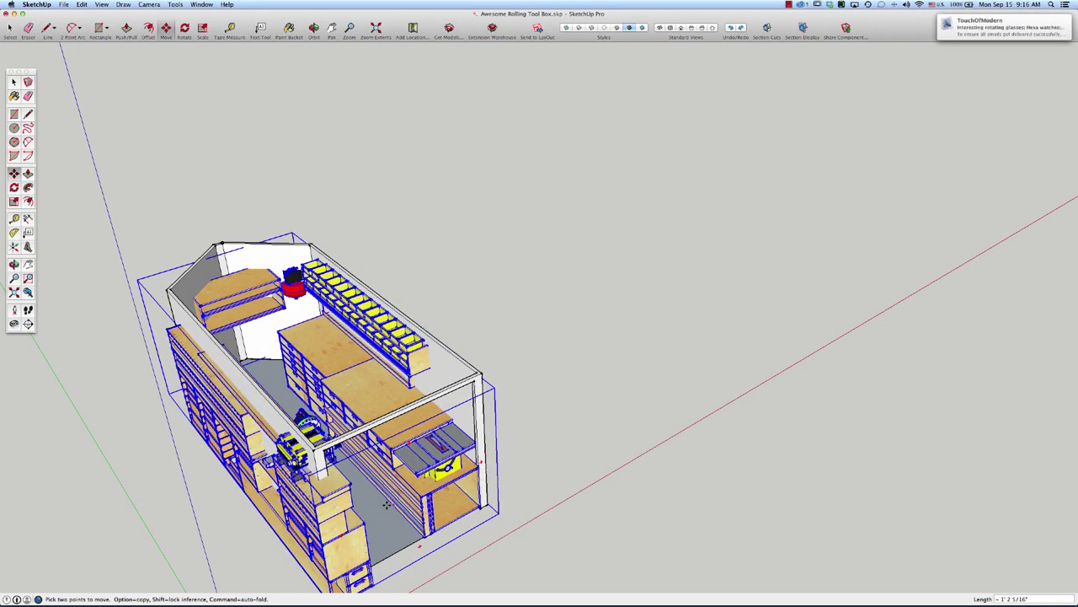
pyautogui.press('o')
pyautogui.moveTo(520, 394); pyautogui.dragTo(222, 438)
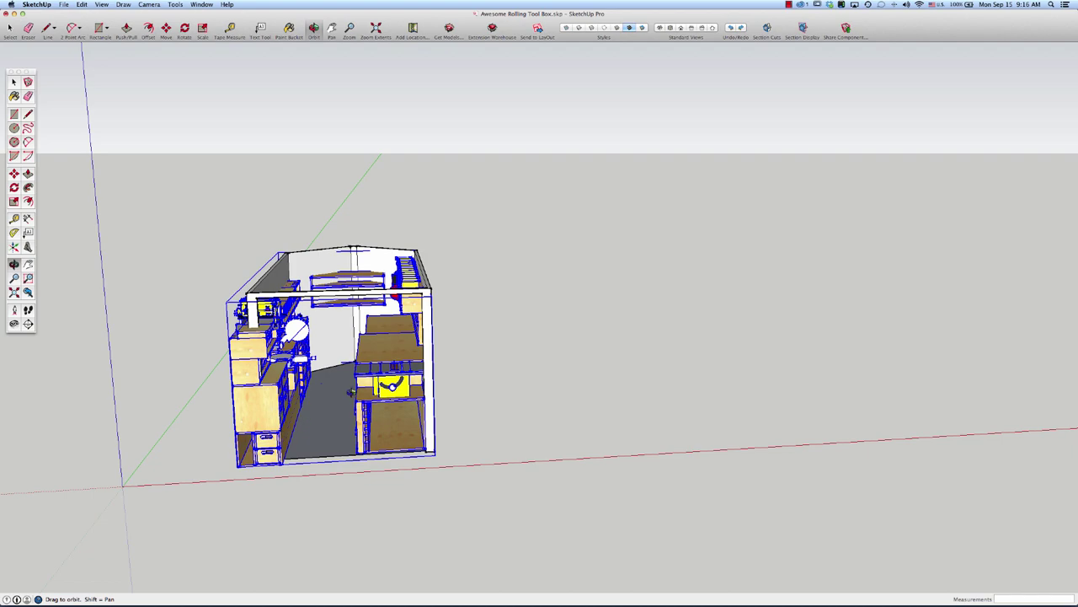
# - Orbit from high oblique to low side views to inspect the cabinets and table saw inside
pyautogui.moveTo(350, 392); pyautogui.dragTo(346, 415)
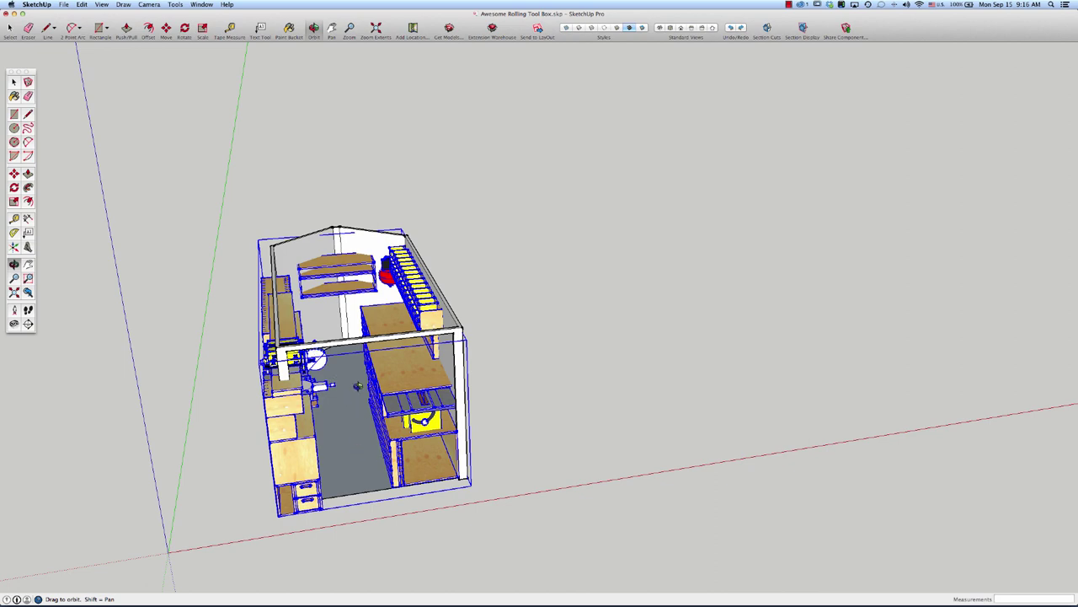
pyautogui.moveTo(358, 386)
pyautogui.mouseDown()
pyautogui.moveTo(354, 371)
pyautogui.moveTo(361, 412)
pyautogui.moveTo(499, 430)
pyautogui.moveTo(376, 391)
pyautogui.mouseUp()
pyautogui.moveTo(314, 378); pyautogui.dragTo(444, 332)
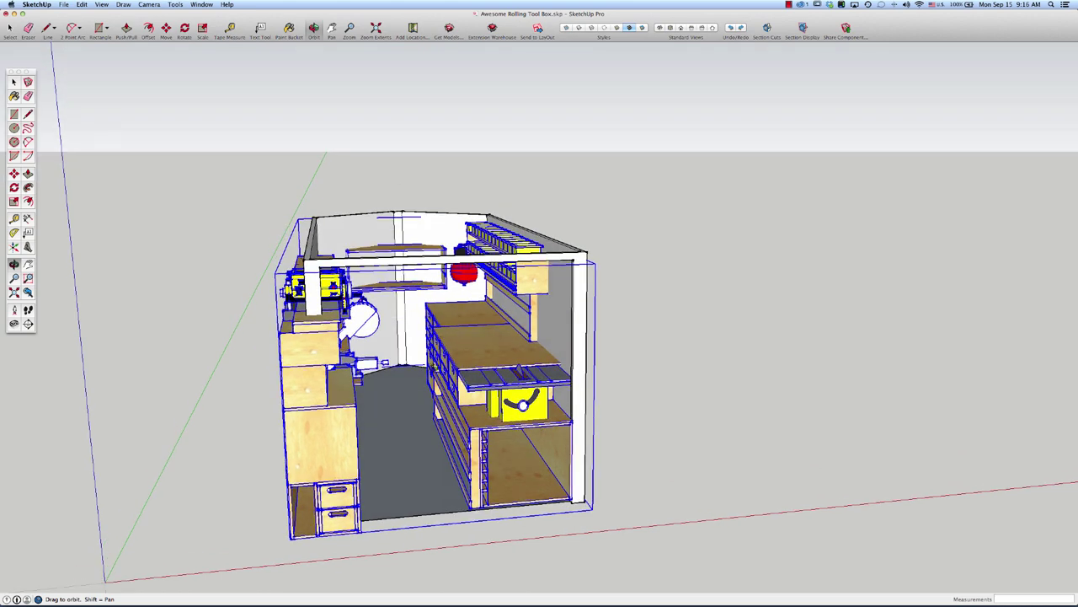
pyautogui.moveTo(484, 364); pyautogui.dragTo(425, 414)
pyautogui.moveTo(433, 356); pyautogui.dragTo(405, 362)
pyautogui.moveTo(262, 348); pyautogui.dragTo(312, 362)
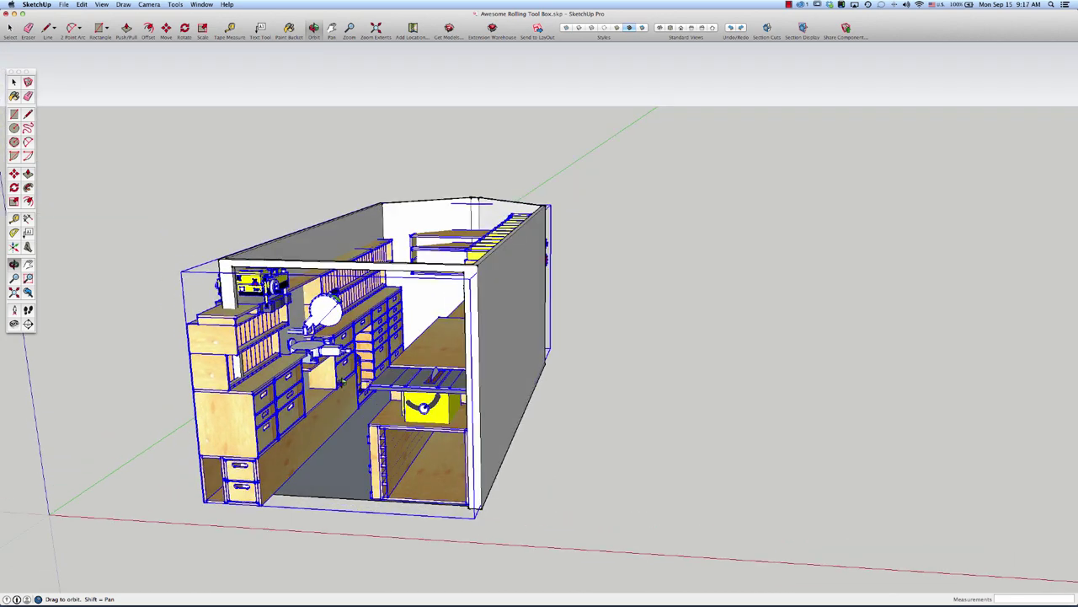